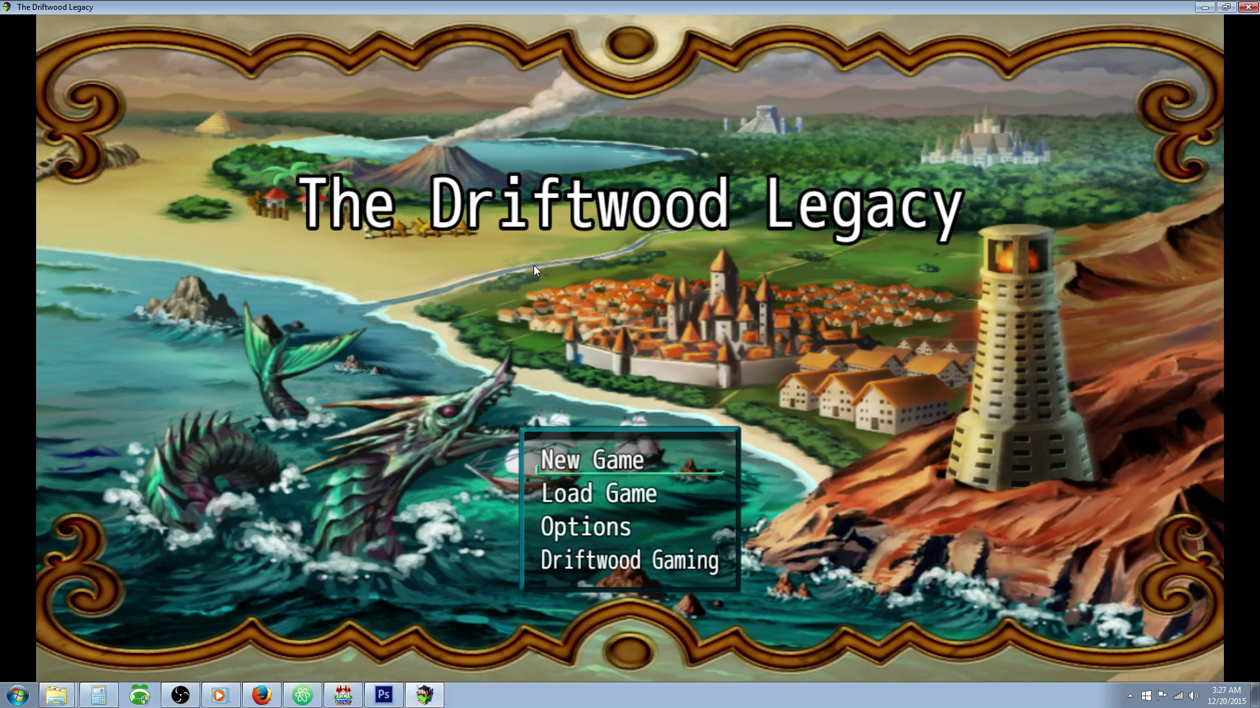
Start a new game, dismiss the Water Orb message, and open Drifty's skills.
{"action": "key", "text": "Return"}
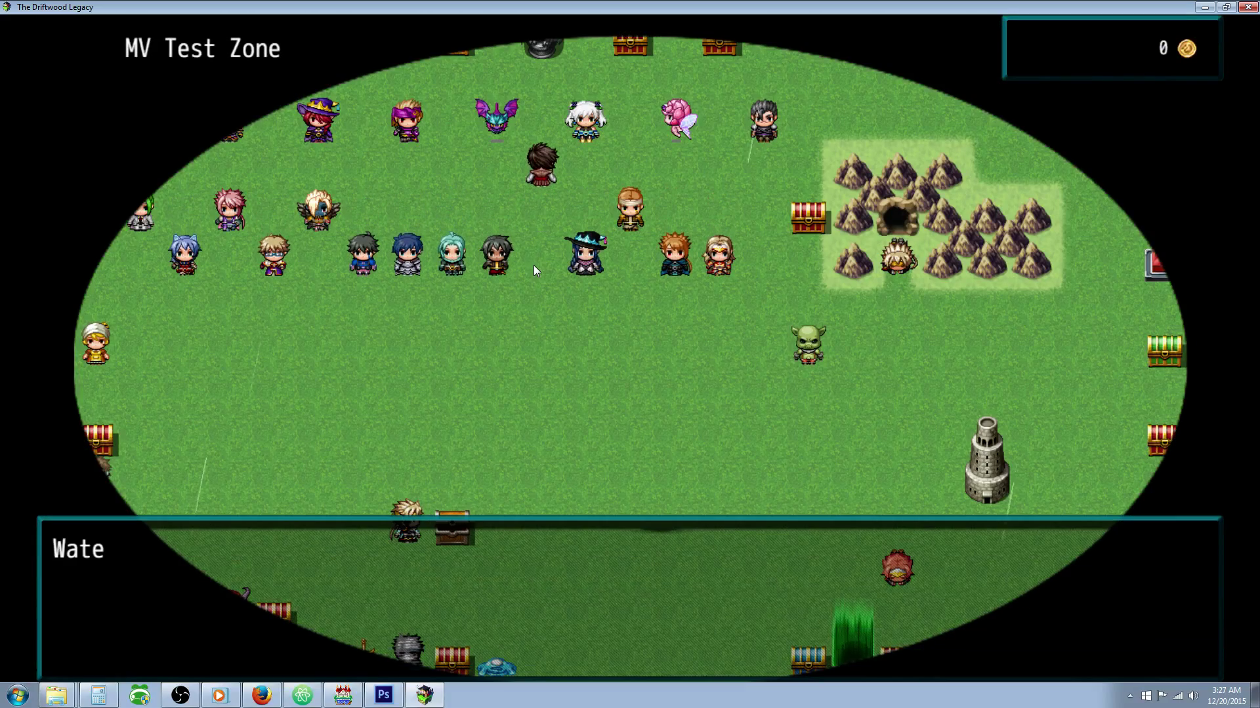
{"action": "key", "text": "Return"}
{"action": "key", "text": "Escape"}
{"action": "key", "text": "Down"}
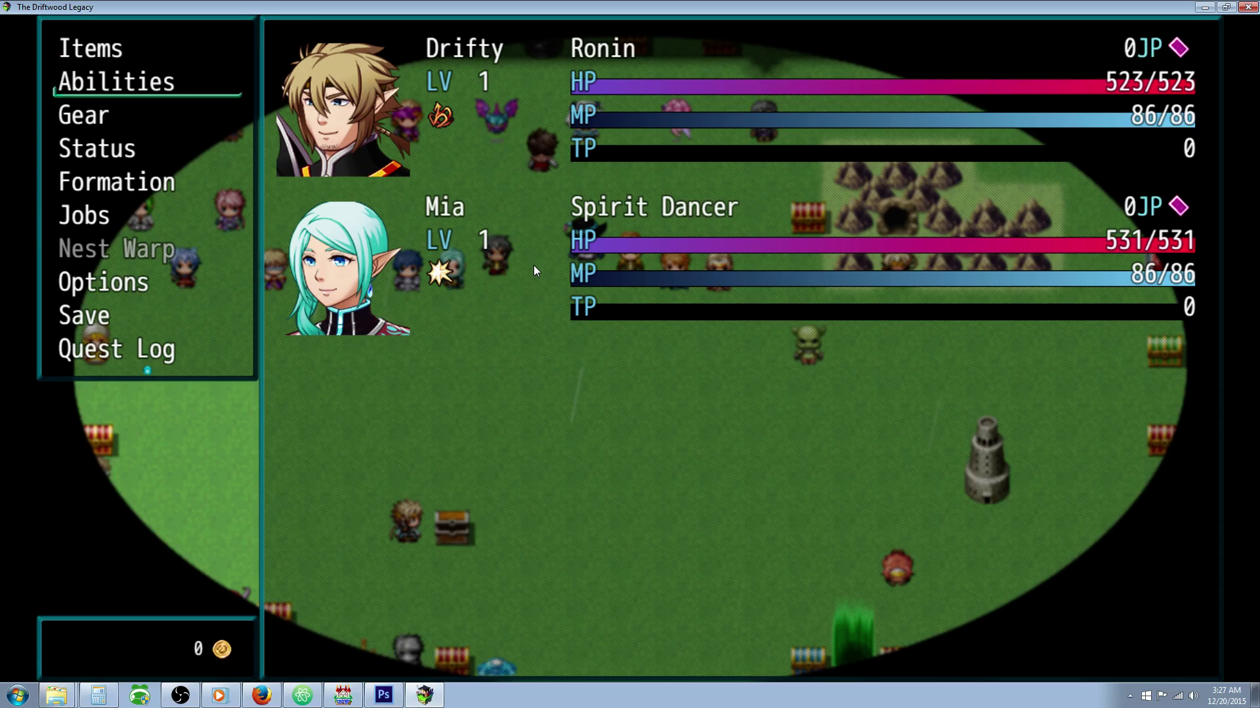
{"action": "key", "text": "Down"}
{"action": "key", "text": "Up"}
{"action": "key", "text": "Return"}
{"action": "key", "text": "Return"}
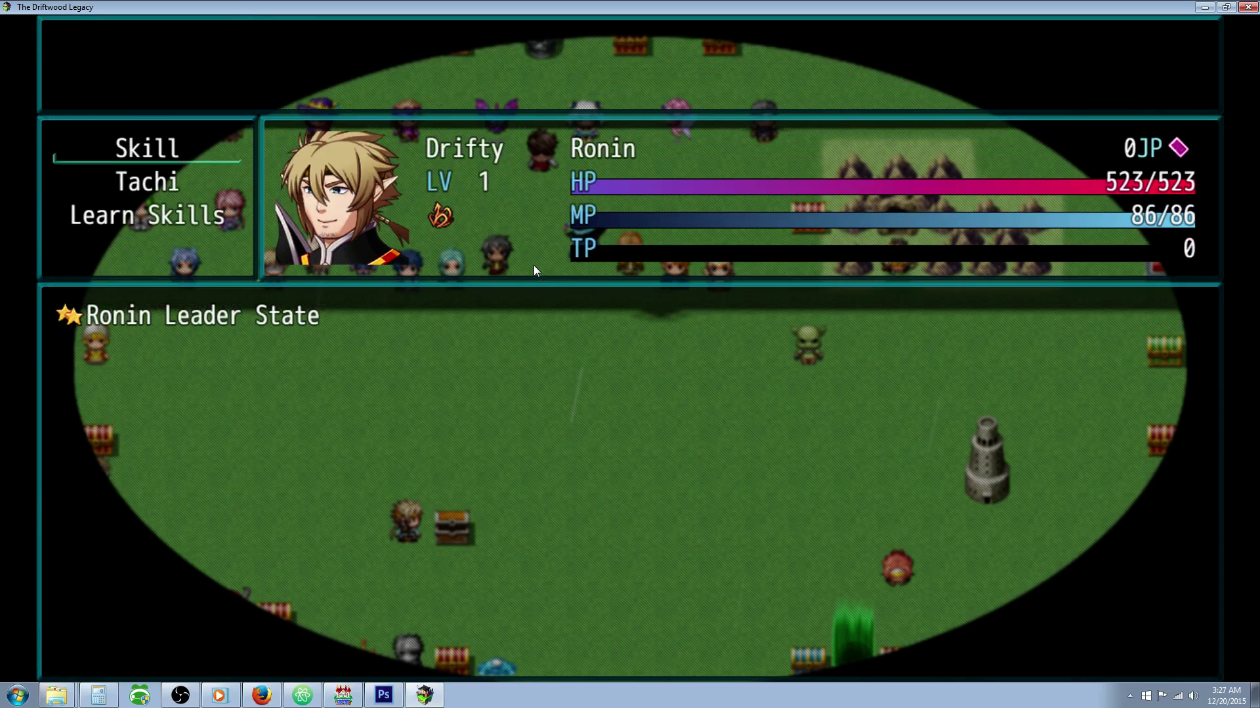
{"action": "key", "text": "Down"}
Confirm Drifty's Tachi skill list is empty.
{"action": "key", "text": "Return"}
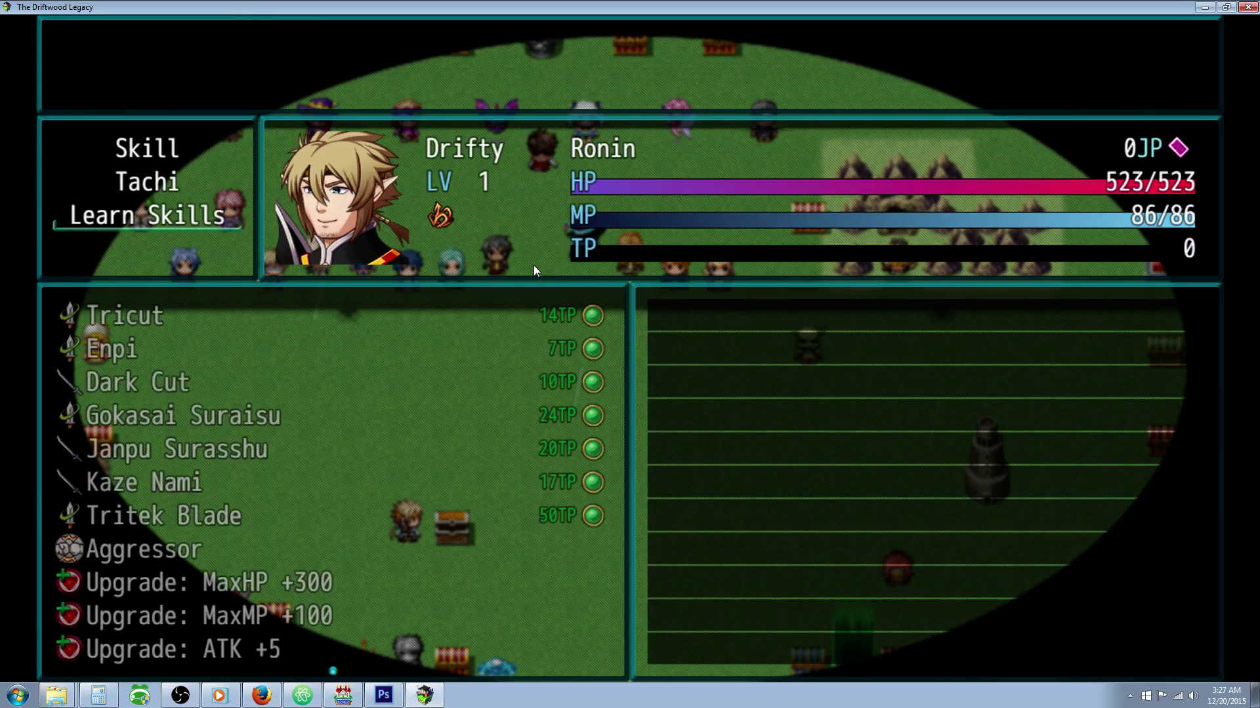
{"action": "key", "text": "Escape"}
{"action": "key", "text": "Return"}
{"action": "key", "text": "Escape"}
{"action": "key", "text": "Return"}
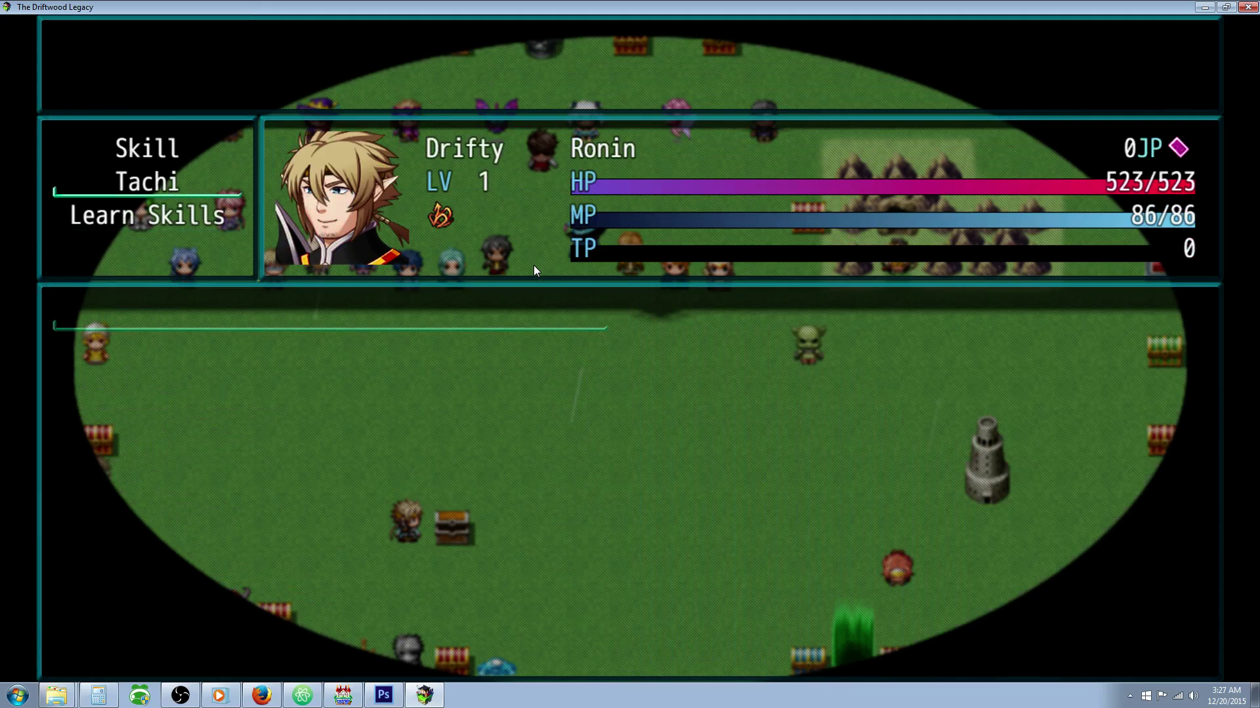
{"action": "key", "text": "Escape"}
{"action": "key", "text": "Escape"}
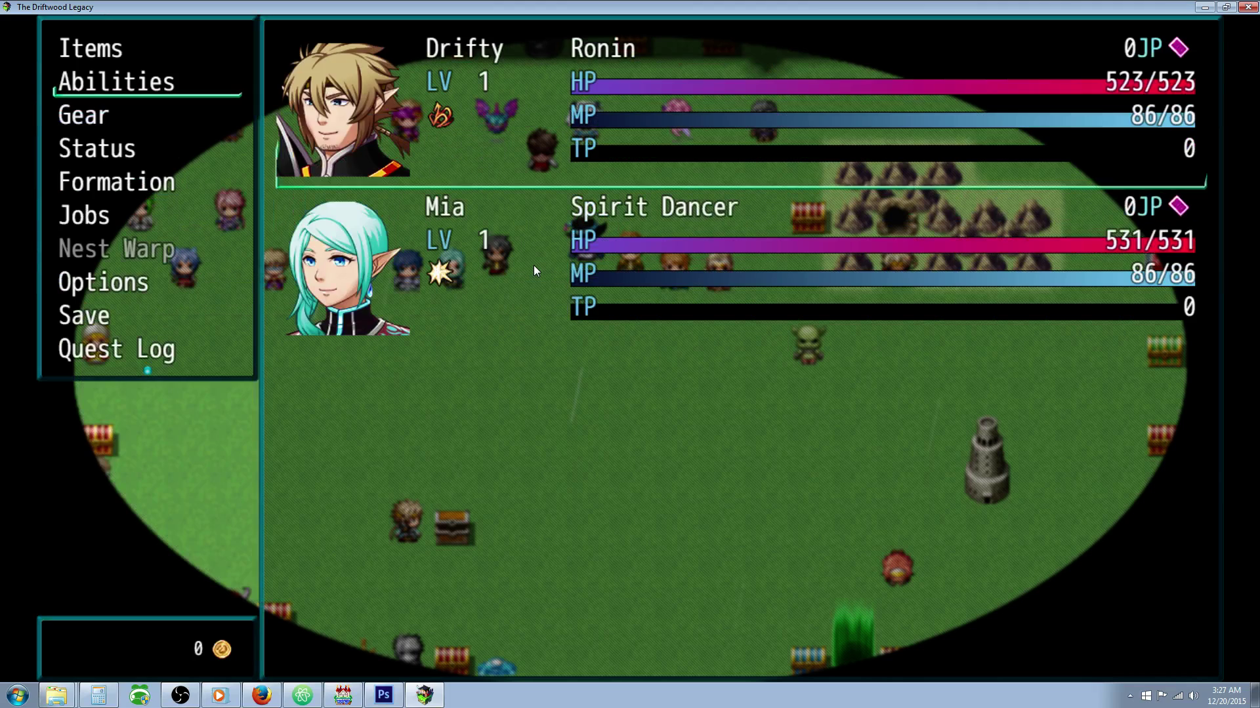
Confirm Mia's Chi skill list is empty and close her skills screen.
{"action": "key", "text": "Down"}
{"action": "key", "text": "Return"}
{"action": "key", "text": "Down"}
{"action": "key", "text": "Return"}
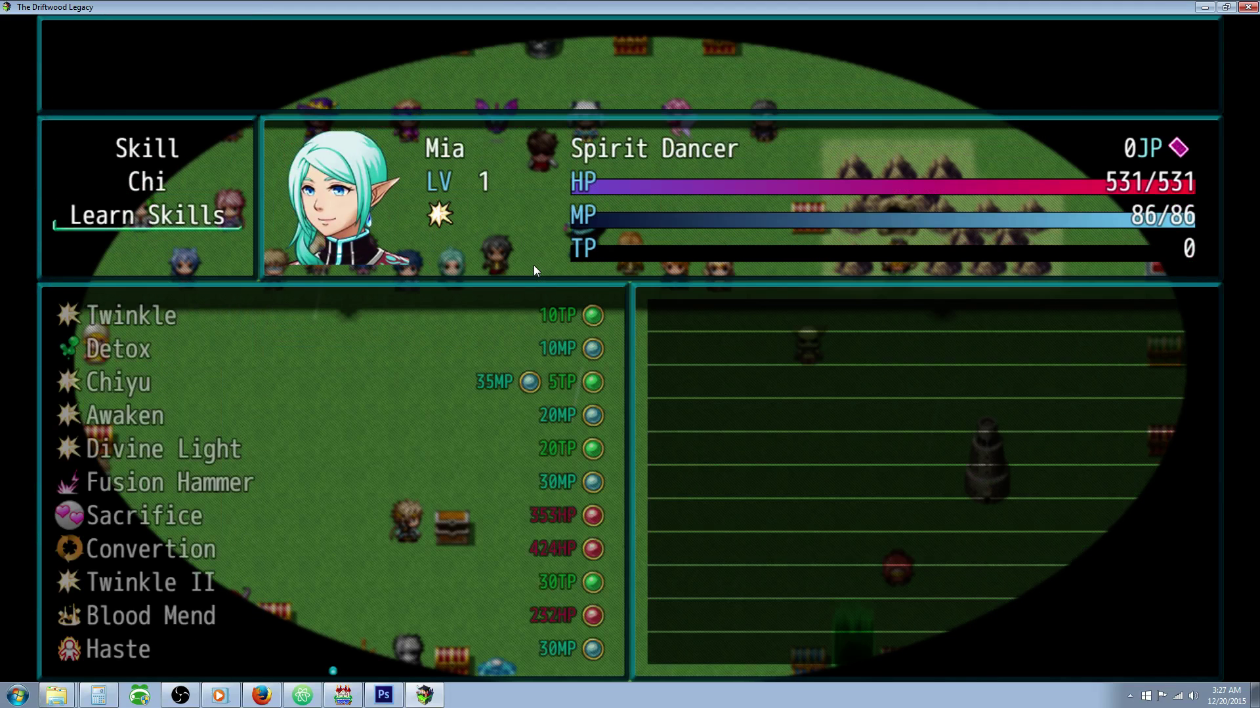
{"action": "key", "text": "Escape"}
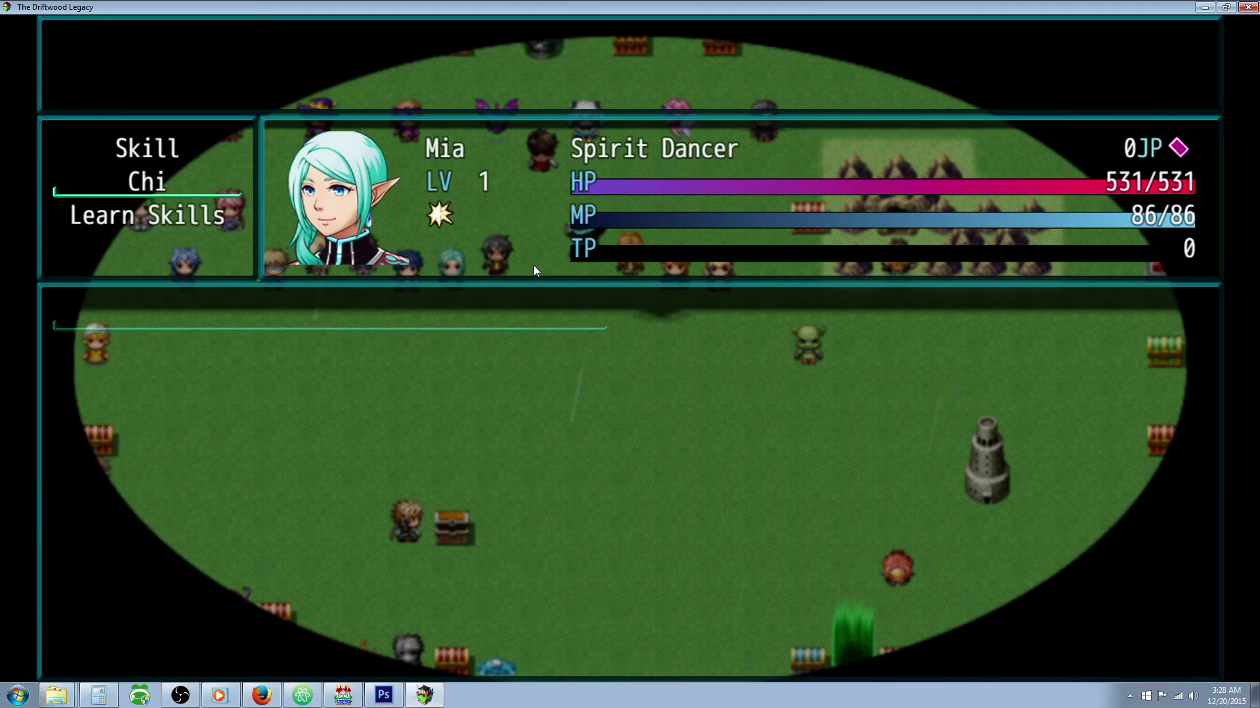
{"action": "key", "text": "Escape"}
{"action": "key", "text": "Escape"}
Equip the Water Orb in Drifty's accessory slot.
{"action": "key", "text": "Up"}
{"action": "key", "text": "Down"}
{"action": "key", "text": "Down"}
{"action": "key", "text": "Return"}
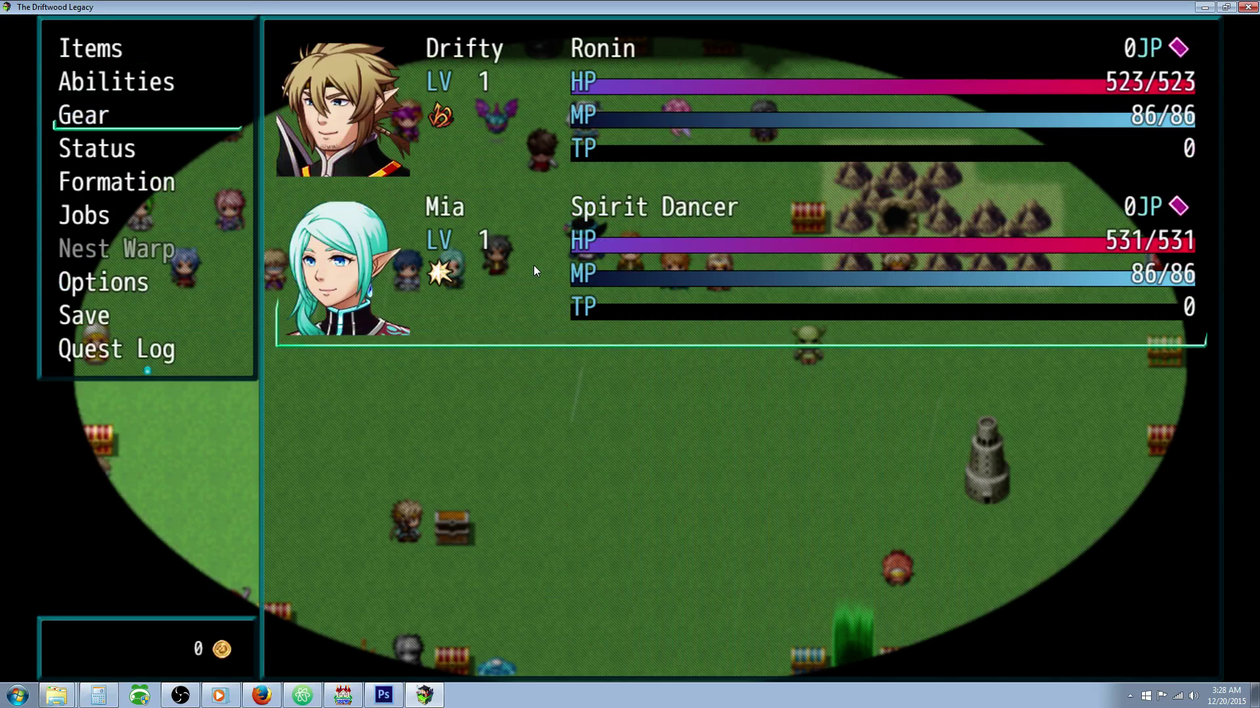
{"action": "key", "text": "Up"}
{"action": "key", "text": "Return"}
{"action": "key", "text": "Down"}
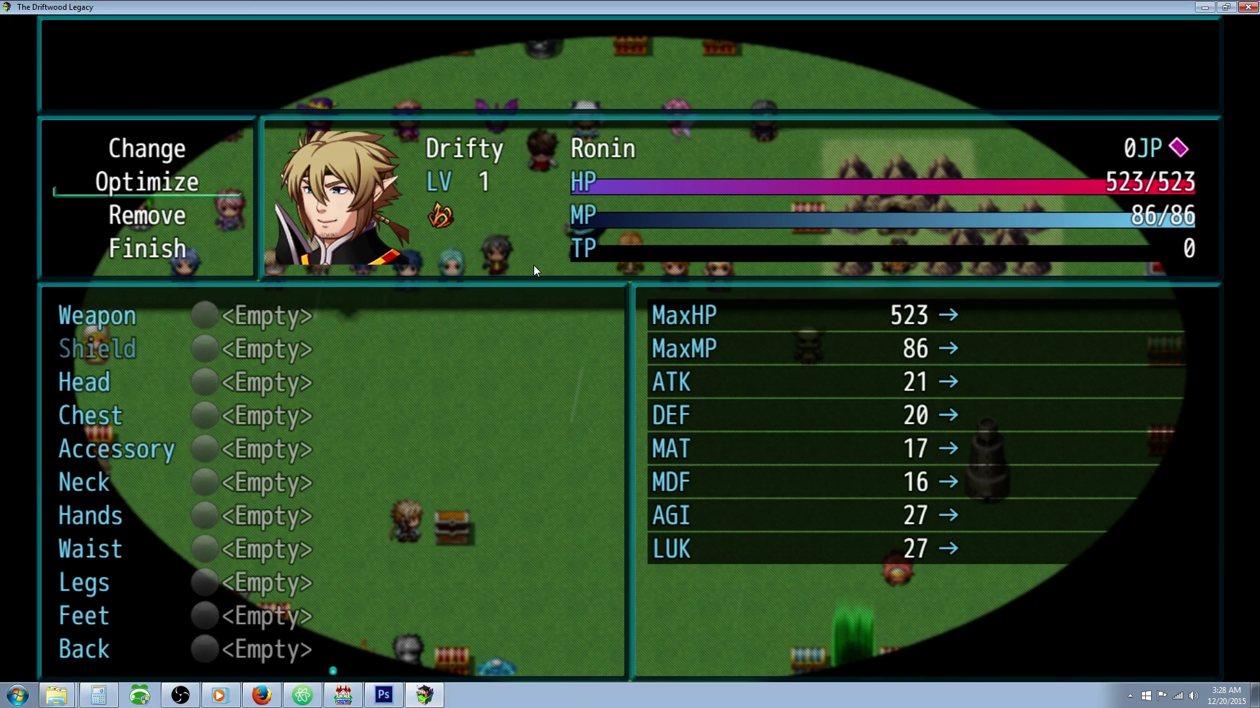
{"action": "key", "text": "Up"}
{"action": "key", "text": "Return"}
{"action": "key", "text": "Down"}
{"action": "key", "text": "Down"}
{"action": "key", "text": "Down"}
{"action": "key", "text": "Down"}
{"action": "key", "text": "Return"}
{"action": "key", "text": "Return"}
{"action": "key", "text": "Escape"}
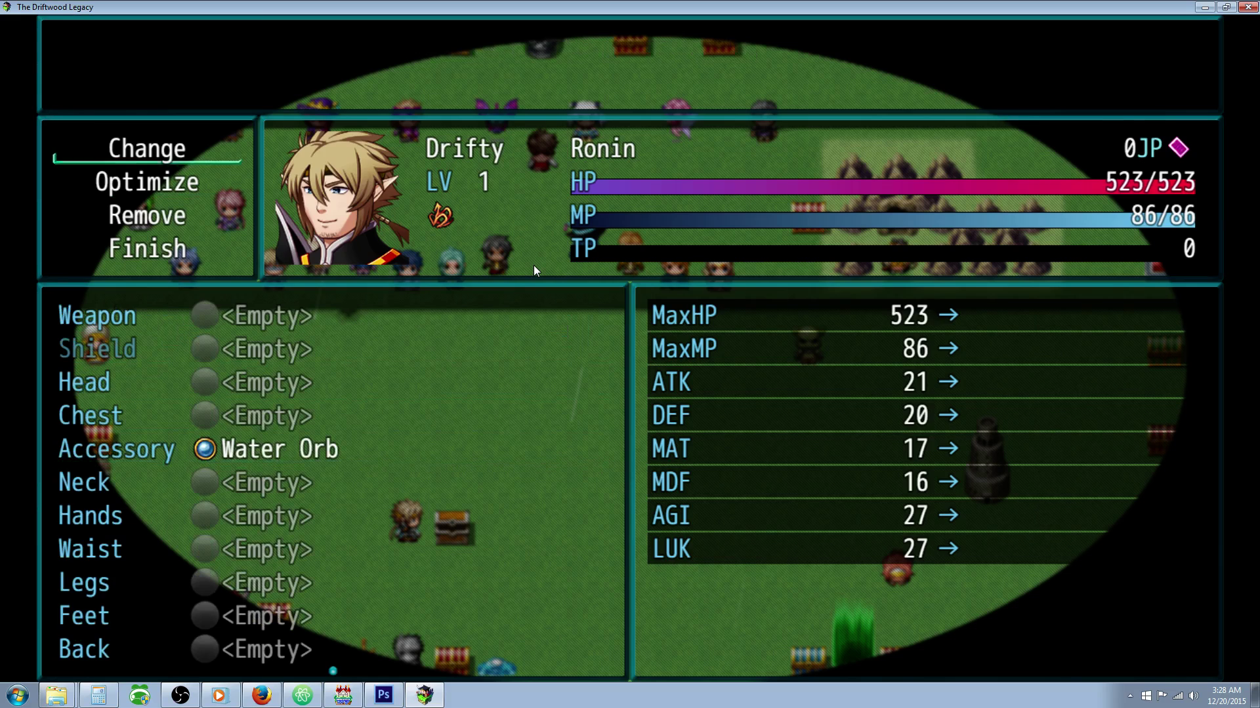
{"action": "key", "text": "Escape"}
{"action": "key", "text": "Up"}
Check that Drifty's Tachi list now shows Water Slash and Ice Slash.
{"action": "key", "text": "Return"}
{"action": "key", "text": "Return"}
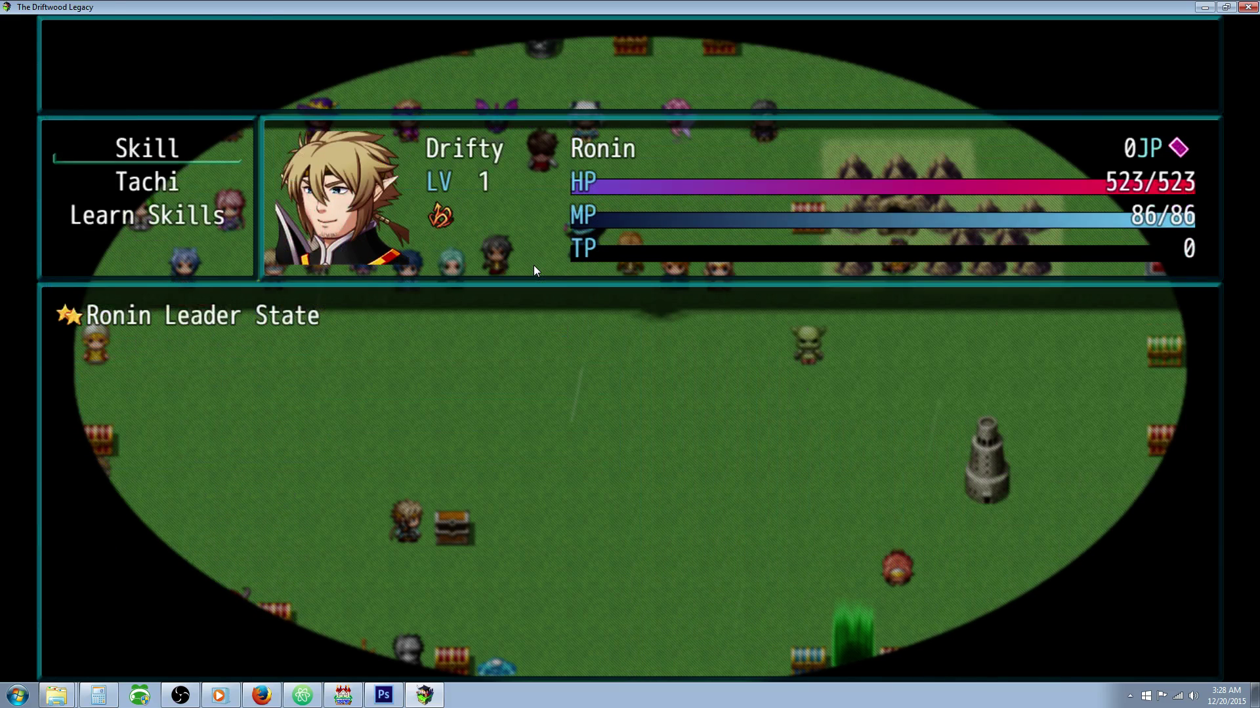
{"action": "key", "text": "Down"}
{"action": "key", "text": "Return"}
{"action": "key", "text": "Right"}
{"action": "key", "text": "Left"}
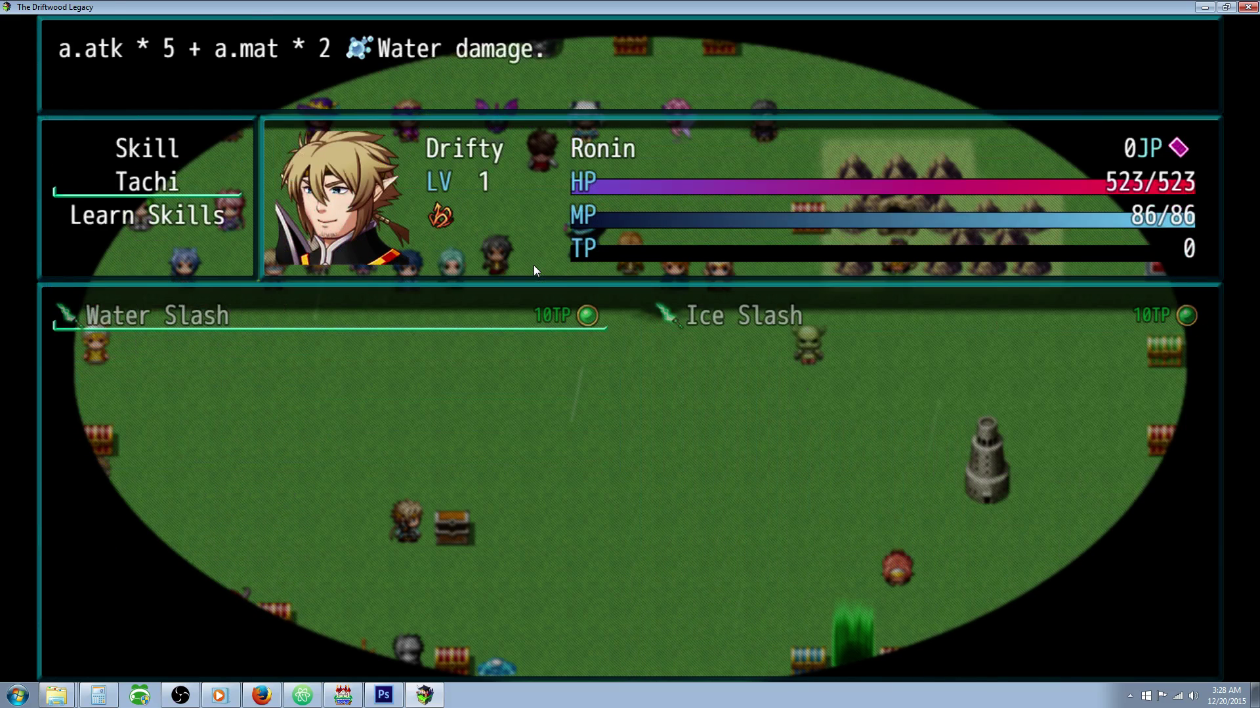
{"action": "key", "text": "Right"}
{"action": "key", "text": "Left"}
{"action": "key", "text": "Escape"}
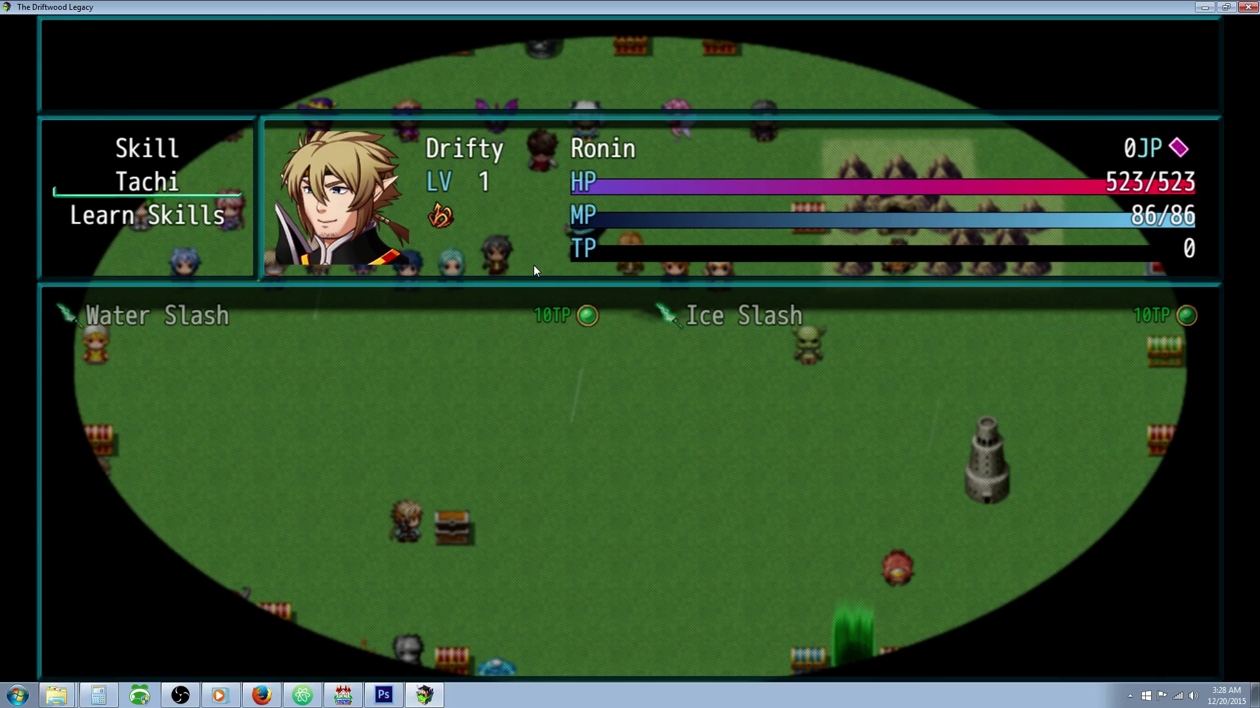
{"action": "key", "text": "Escape"}
Remove the Water Orb from Drifty and reopen his Tachi skills.
{"action": "key", "text": "Down"}
{"action": "key", "text": "Return"}
{"action": "key", "text": "Return"}
{"action": "key", "text": "Down"}
{"action": "key", "text": "Down"}
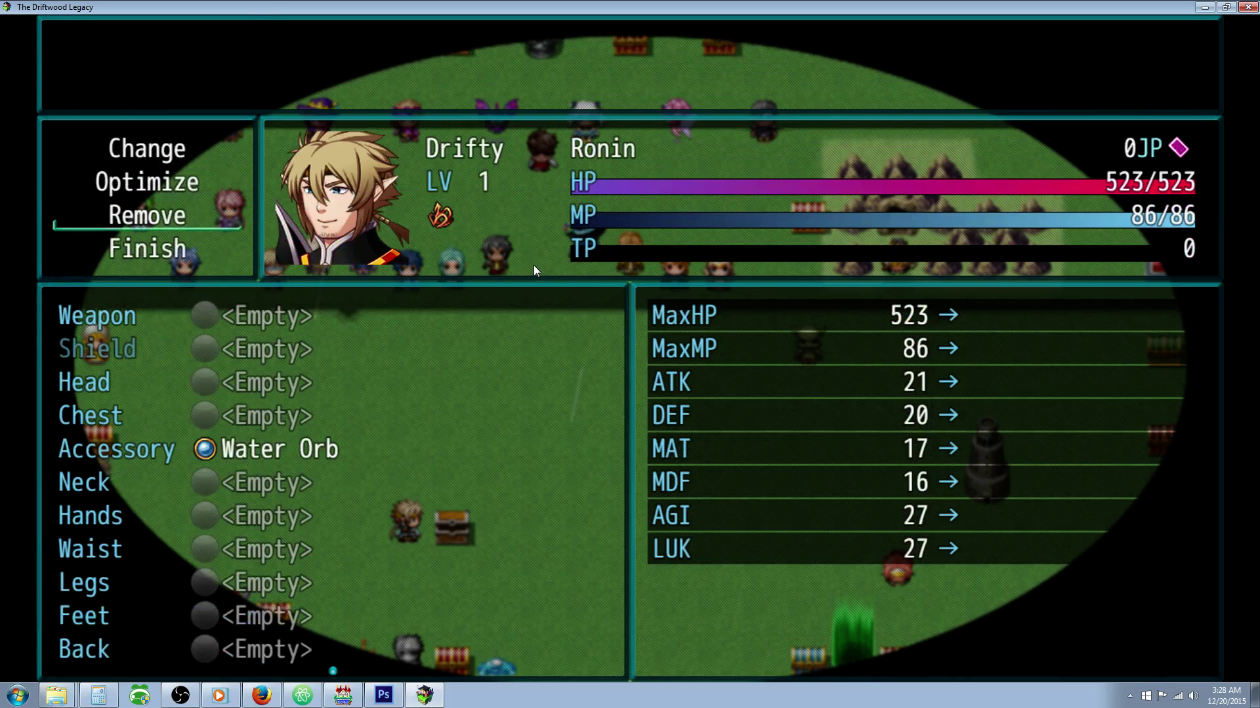
{"action": "key", "text": "Return"}
{"action": "key", "text": "Escape"}
{"action": "key", "text": "Up"}
{"action": "key", "text": "Return"}
{"action": "key", "text": "Return"}
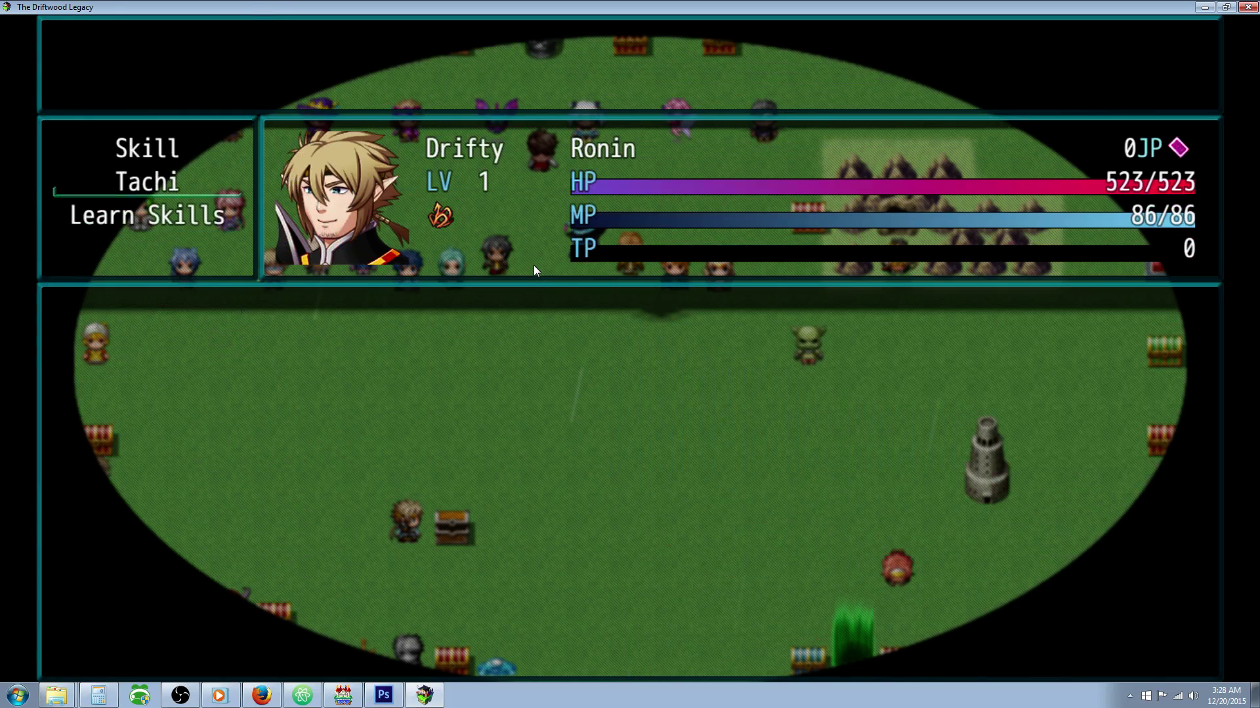
Equip the Water Orb as Mia's accessory.
{"action": "key", "text": "Escape"}
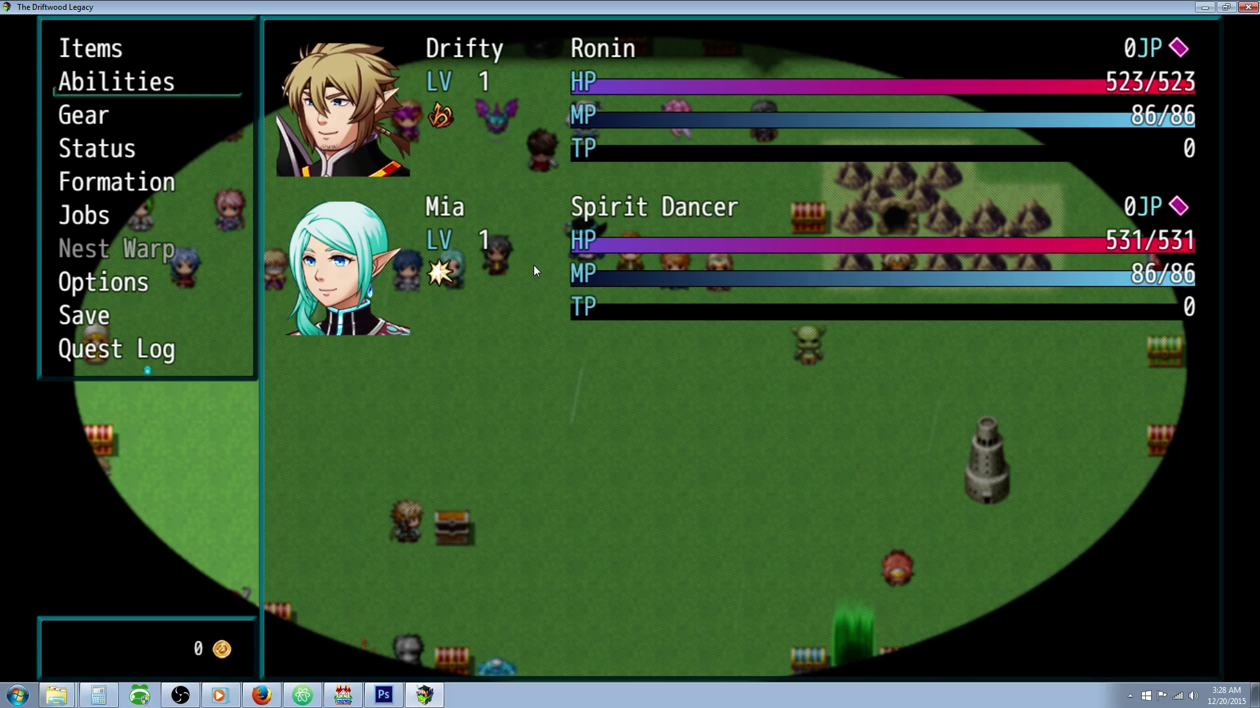
{"action": "key", "text": "Down"}
{"action": "key", "text": "Return"}
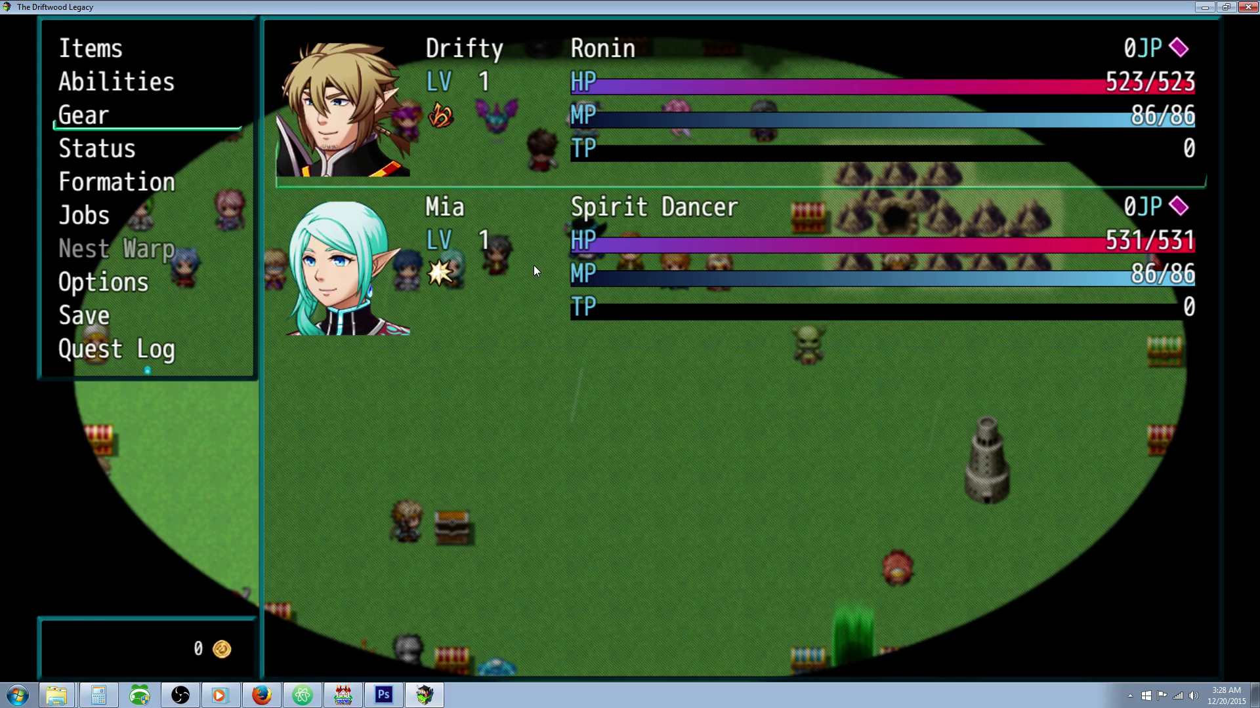
{"action": "key", "text": "Down"}
{"action": "key", "text": "Return"}
{"action": "key", "text": "Down"}
{"action": "key", "text": "Up"}
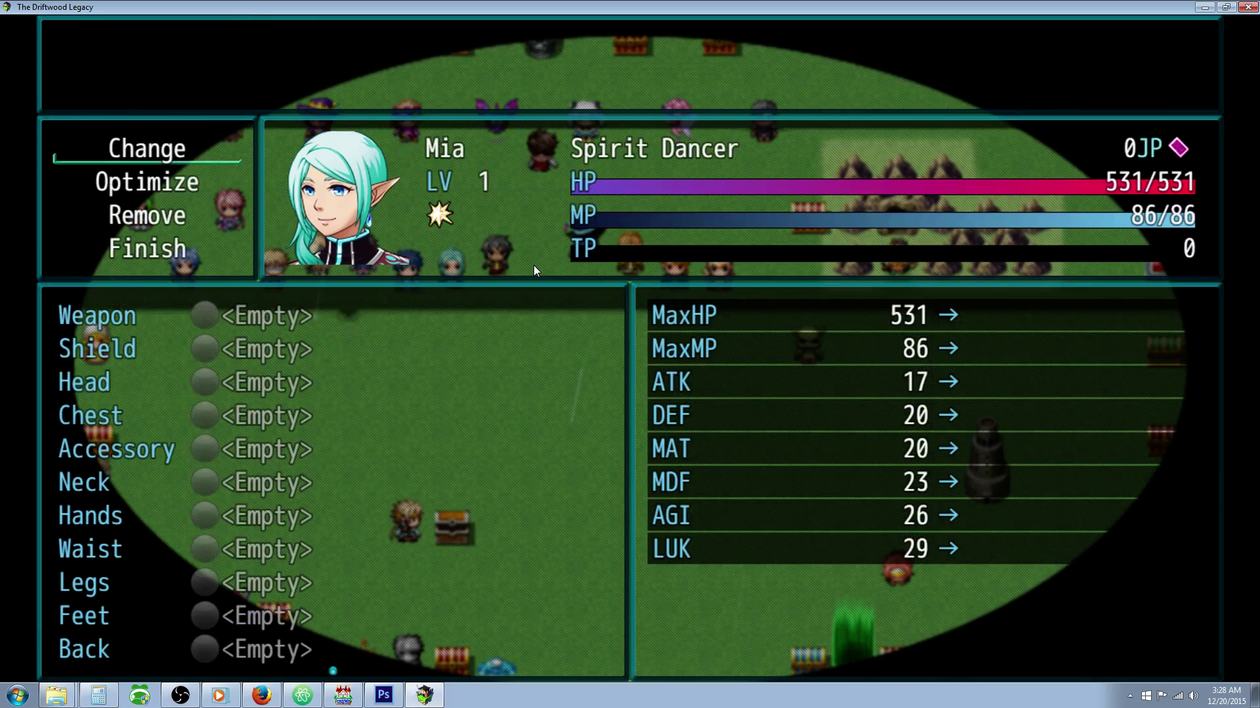
{"action": "key", "text": "Return"}
{"action": "key", "text": "Down"}
{"action": "key", "text": "Down"}
{"action": "key", "text": "Down"}
{"action": "key", "text": "Down"}
{"action": "key", "text": "Return"}
{"action": "key", "text": "Return"}
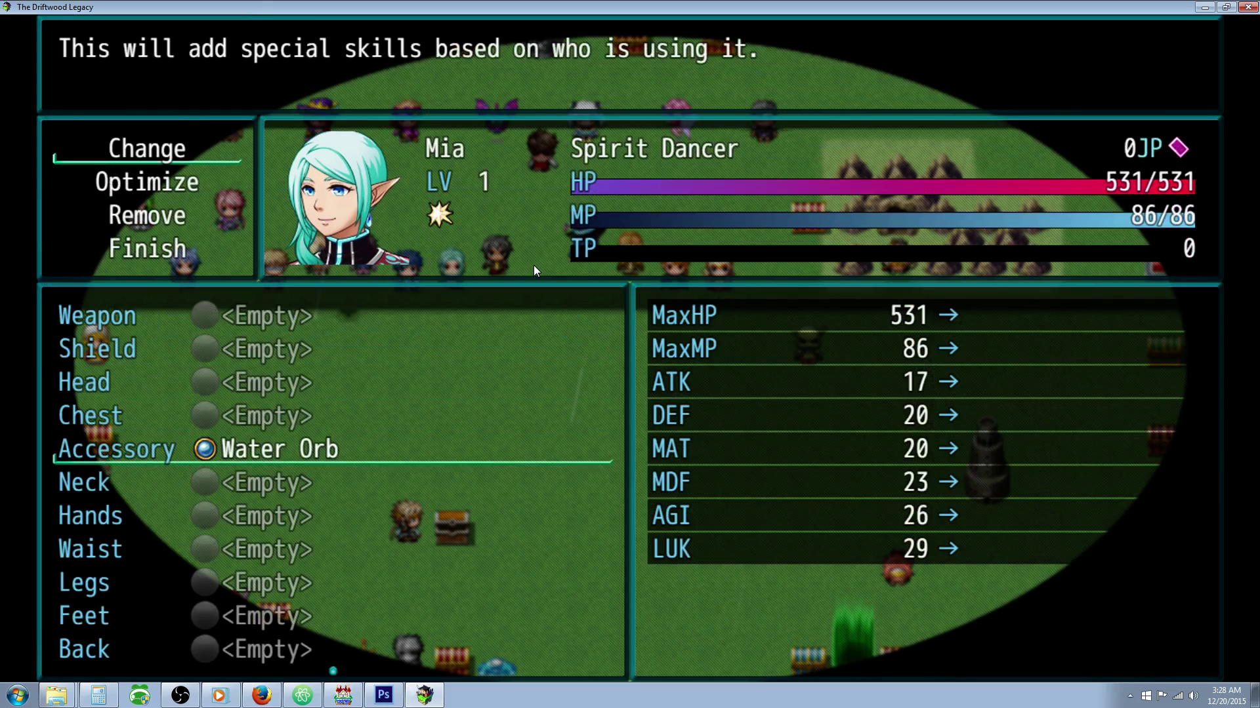
{"action": "key", "text": "Escape"}
{"action": "key", "text": "Escape"}
{"action": "key", "text": "Down"}
{"action": "key", "text": "Up"}
{"action": "key", "text": "Up"}
Check that Mia's Chi list shows Heal and Cure, comparing their descriptions.
{"action": "key", "text": "Return"}
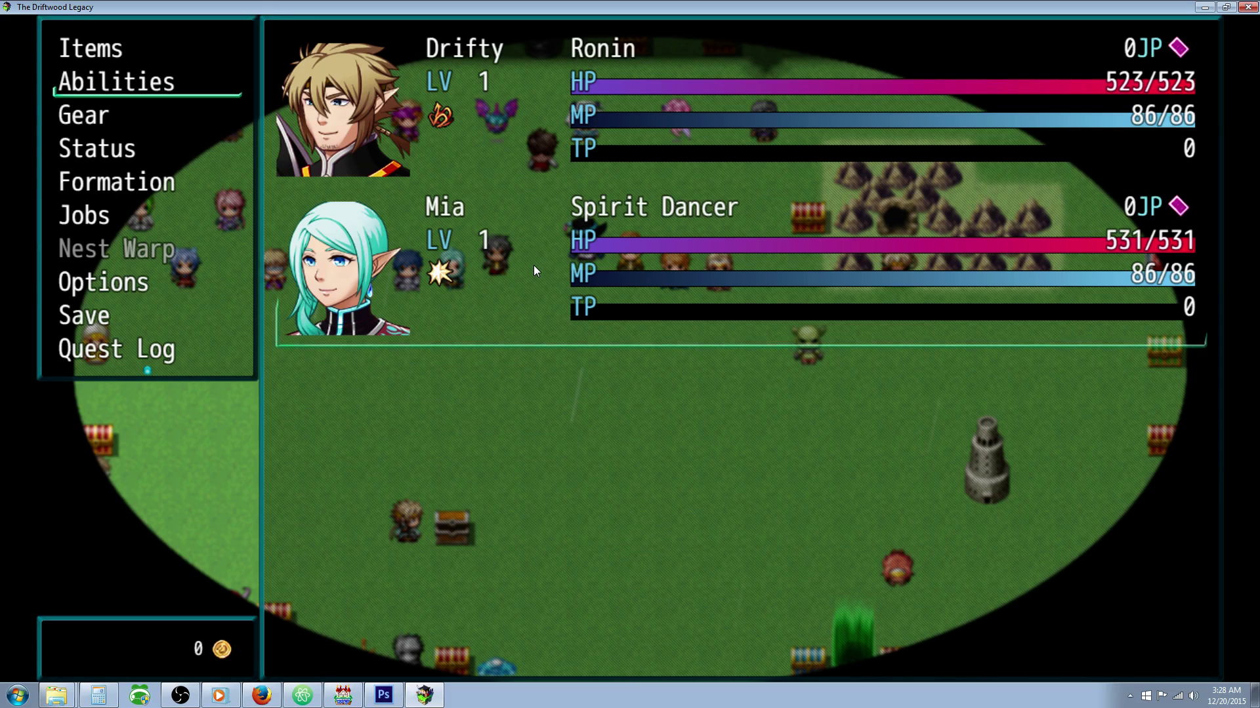
{"action": "key", "text": "Return"}
{"action": "key", "text": "Down"}
{"action": "key", "text": "Return"}
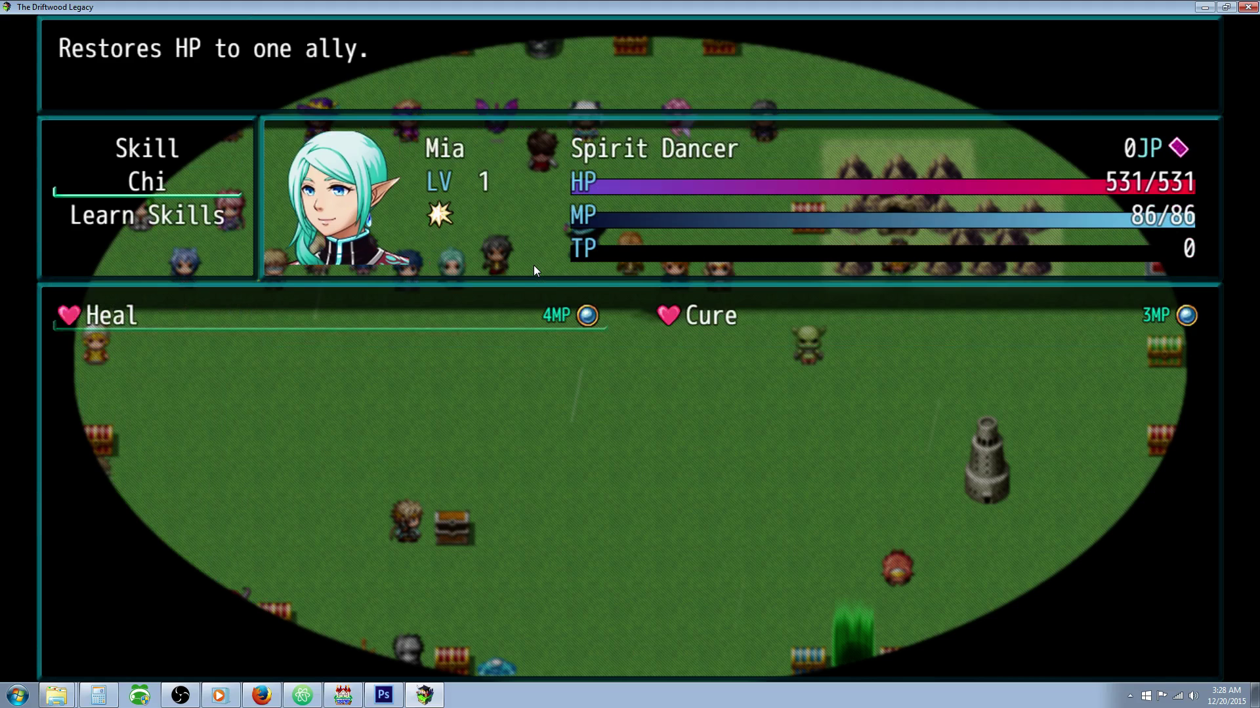
{"action": "key", "text": "Right"}
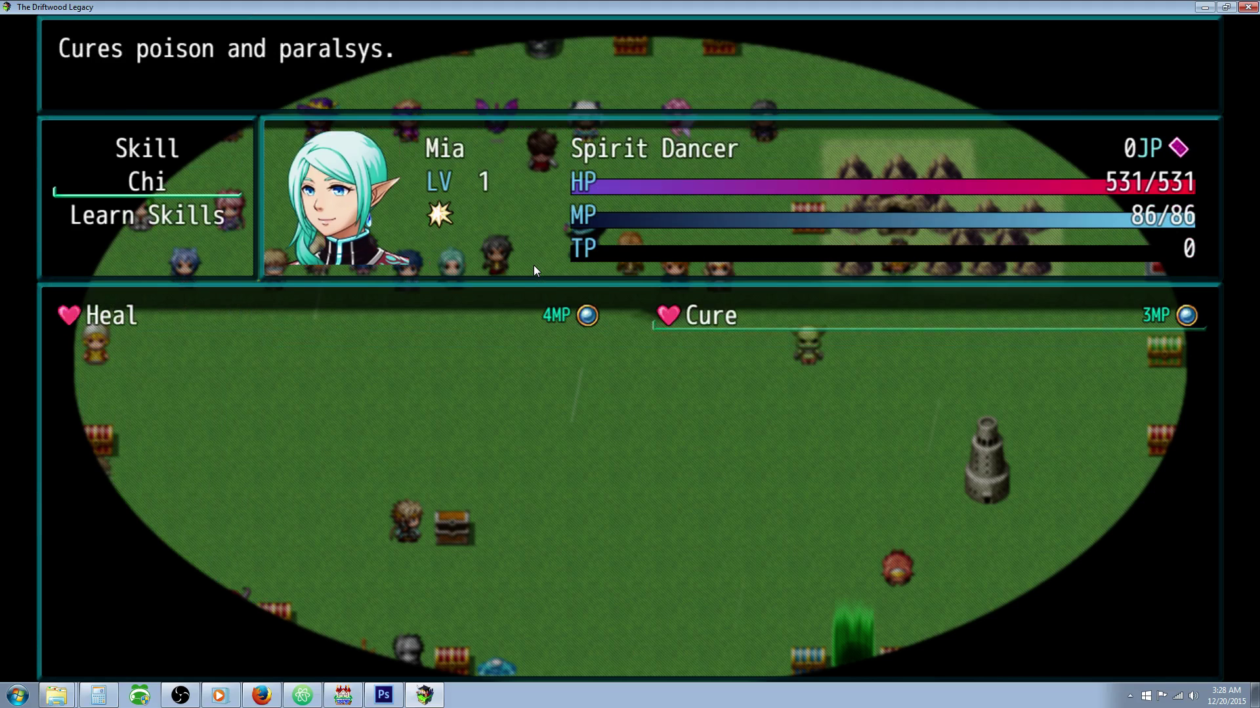
{"action": "key", "text": "Left"}
{"action": "key", "text": "Right"}
{"action": "key", "text": "Left"}
{"action": "key", "text": "Right"}
{"action": "key", "text": "Left"}
{"action": "key", "text": "Escape"}
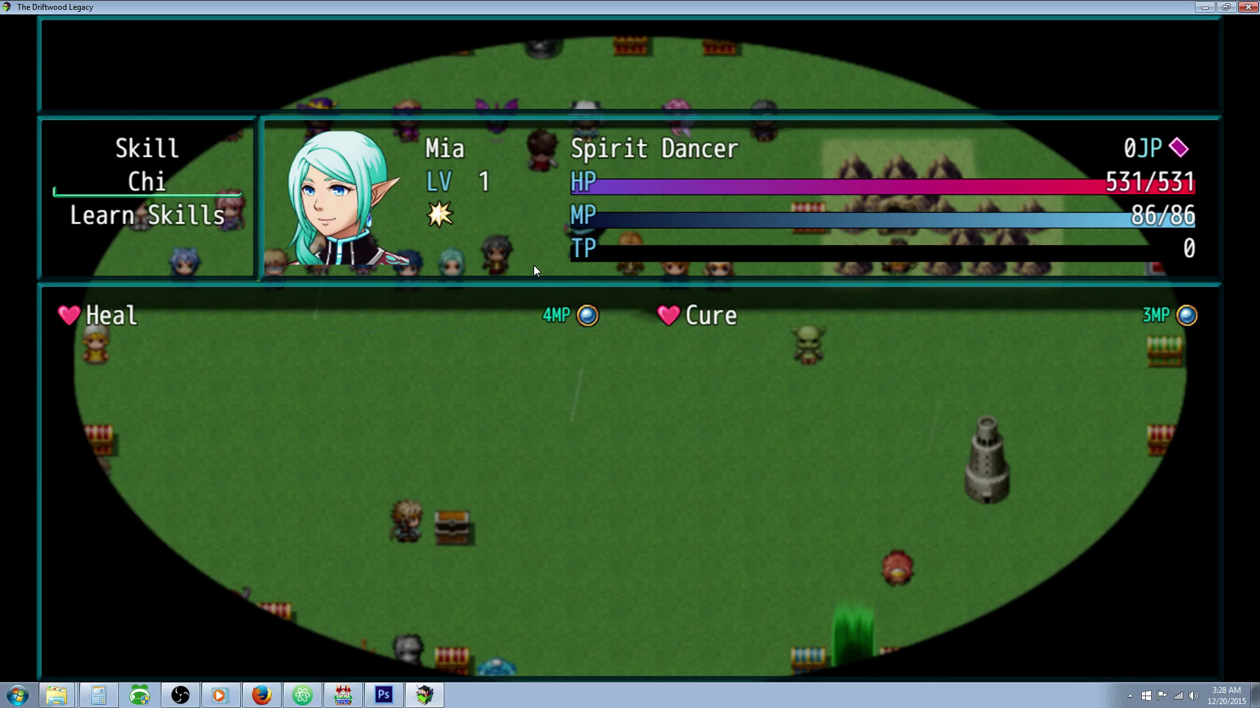
{"action": "key", "text": "Escape"}
Remove the Water Orb from Mia and reopen her skills.
{"action": "key", "text": "Down"}
{"action": "key", "text": "Return"}
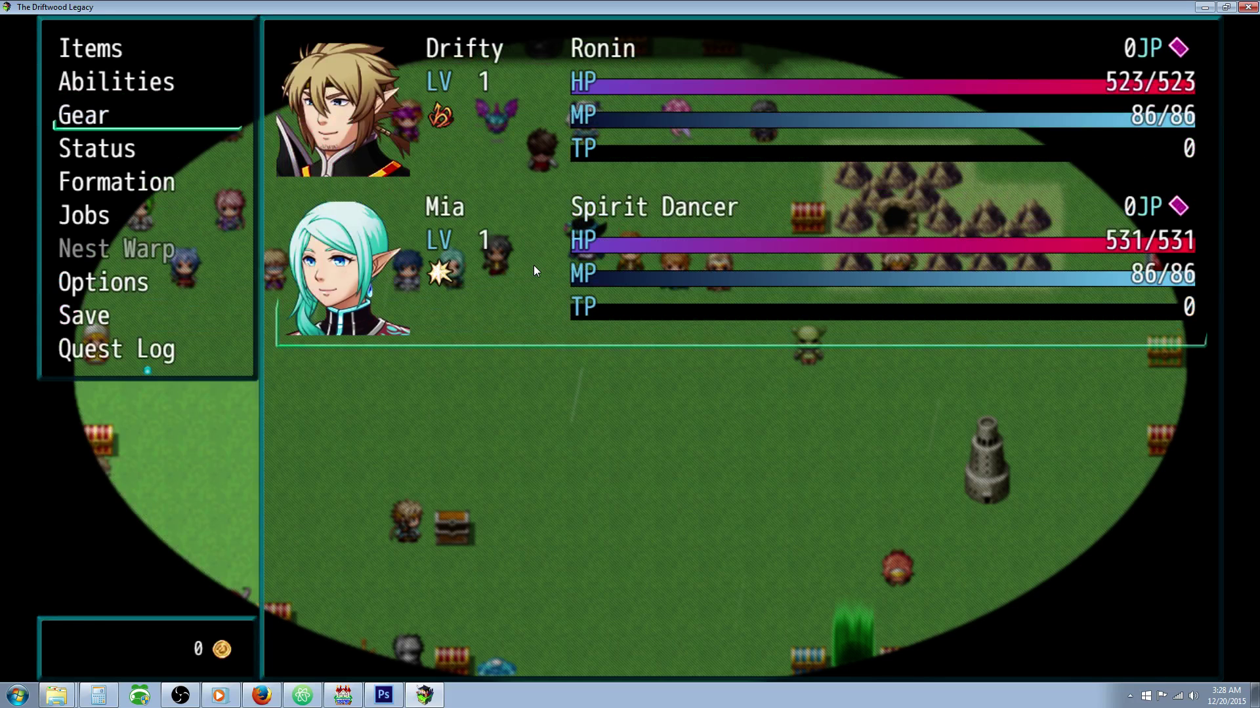
{"action": "key", "text": "Return"}
{"action": "key", "text": "Down"}
{"action": "key", "text": "Down"}
{"action": "key", "text": "Escape"}
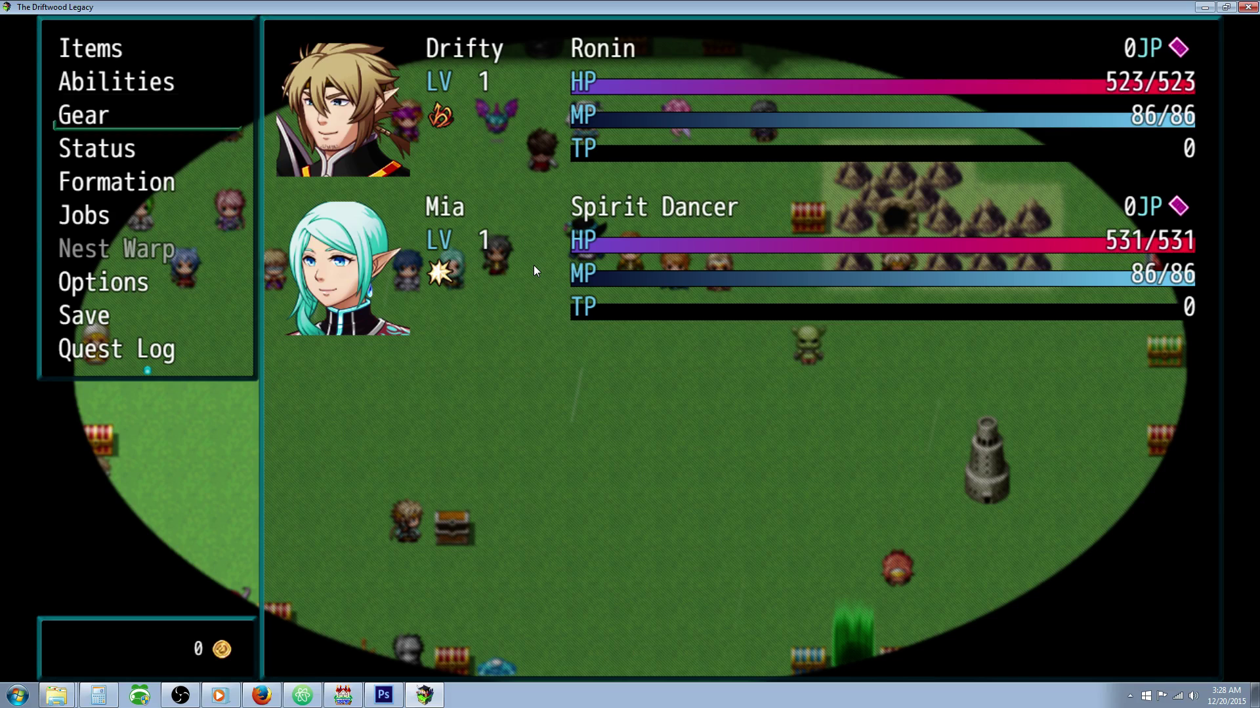
{"action": "key", "text": "Up"}
{"action": "key", "text": "Return"}
{"action": "key", "text": "Return"}
{"action": "key", "text": "Down"}
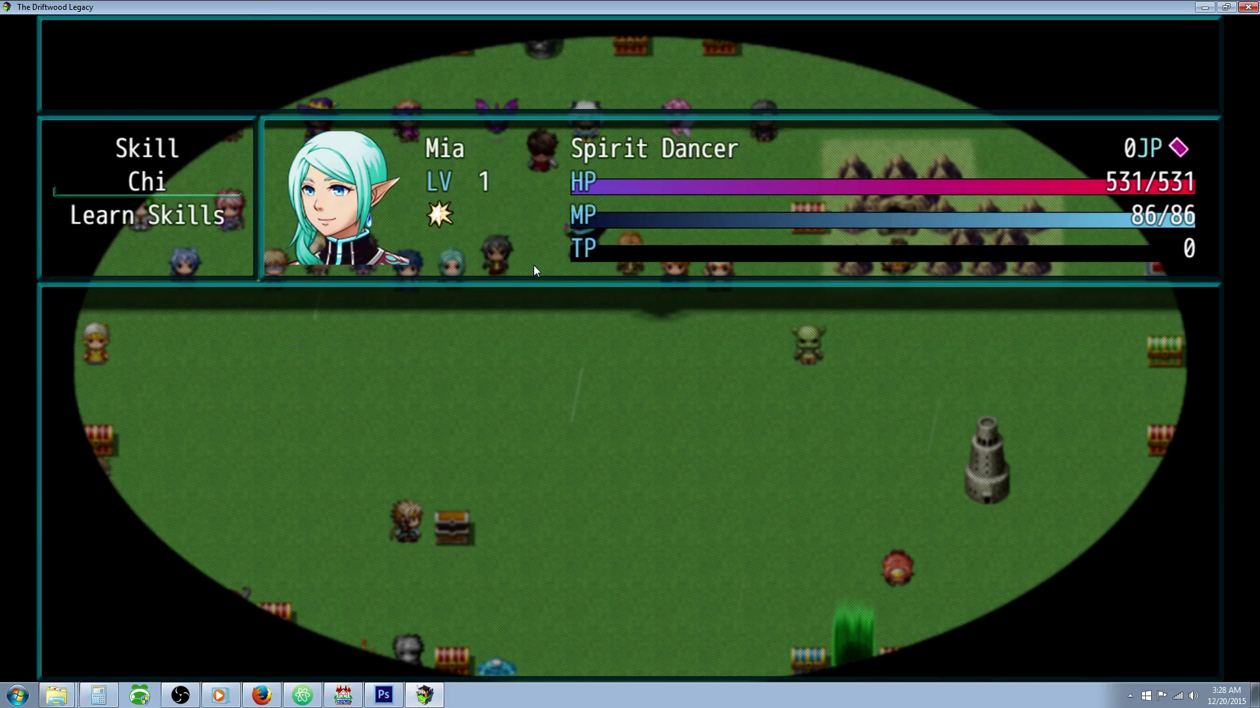
{"action": "key", "text": "Return"}
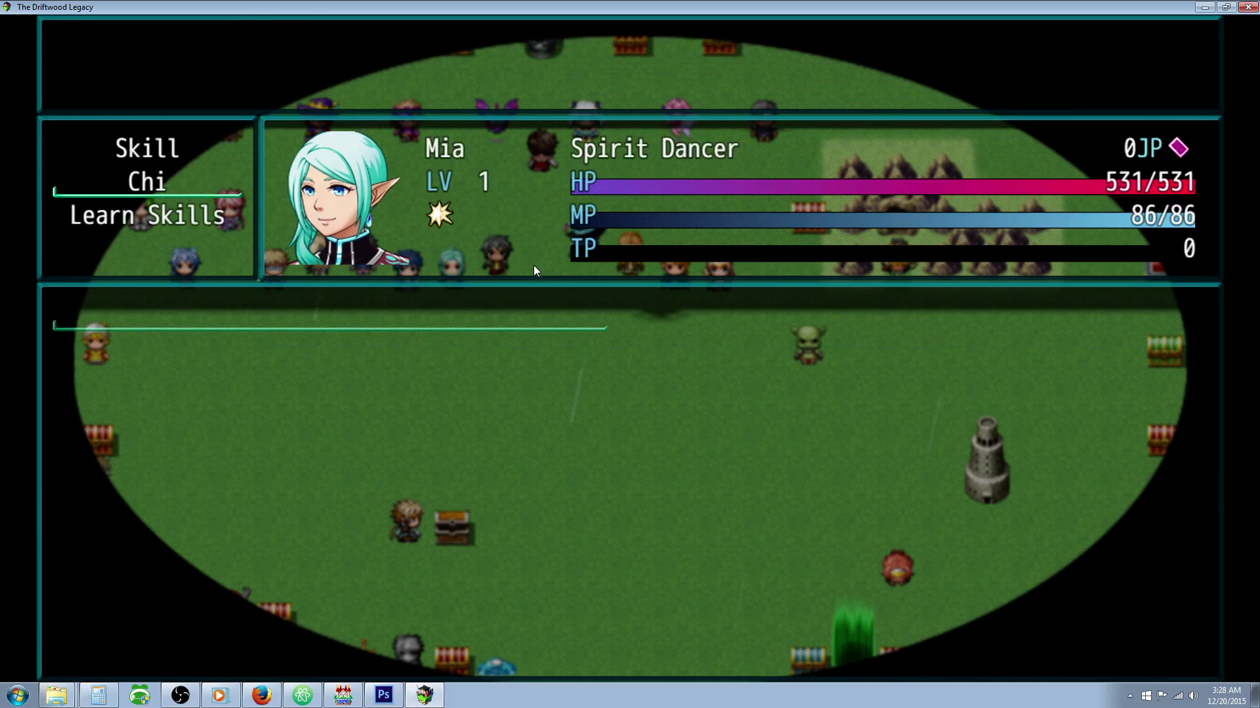
Back out of the skill screen and game menu, then close the playtest window.
{"action": "key", "text": "Escape"}
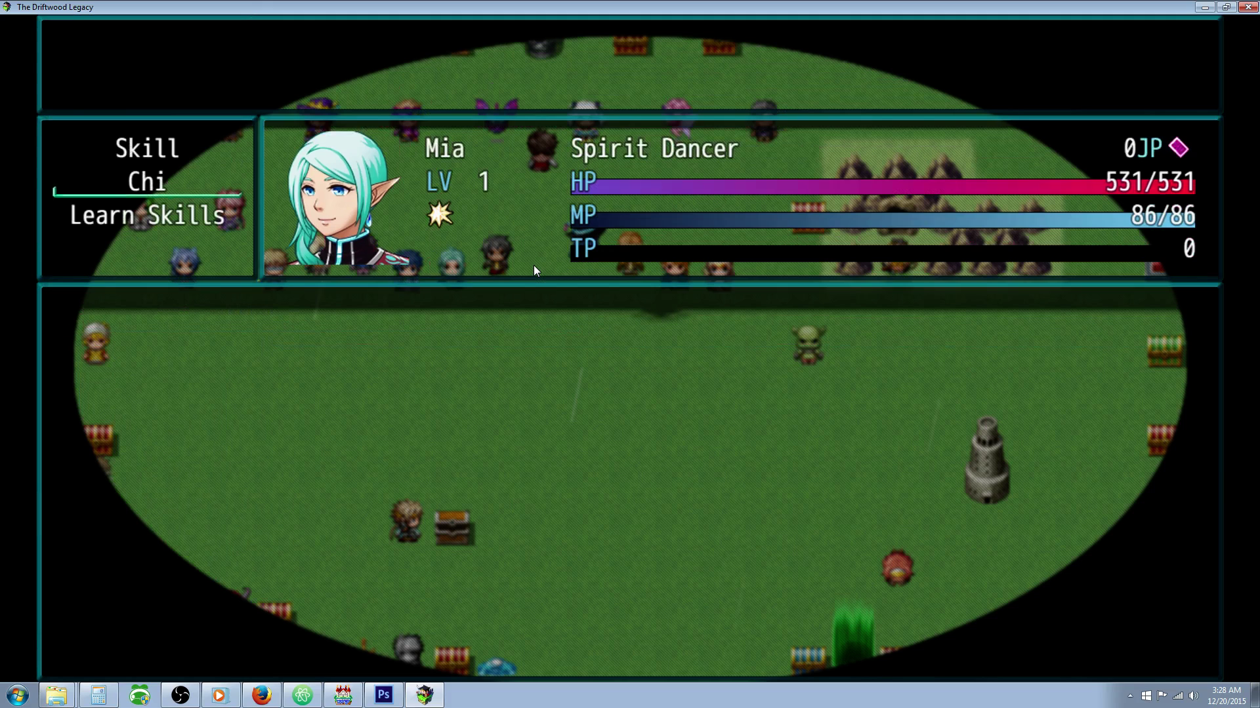
{"action": "key", "text": "Escape"}
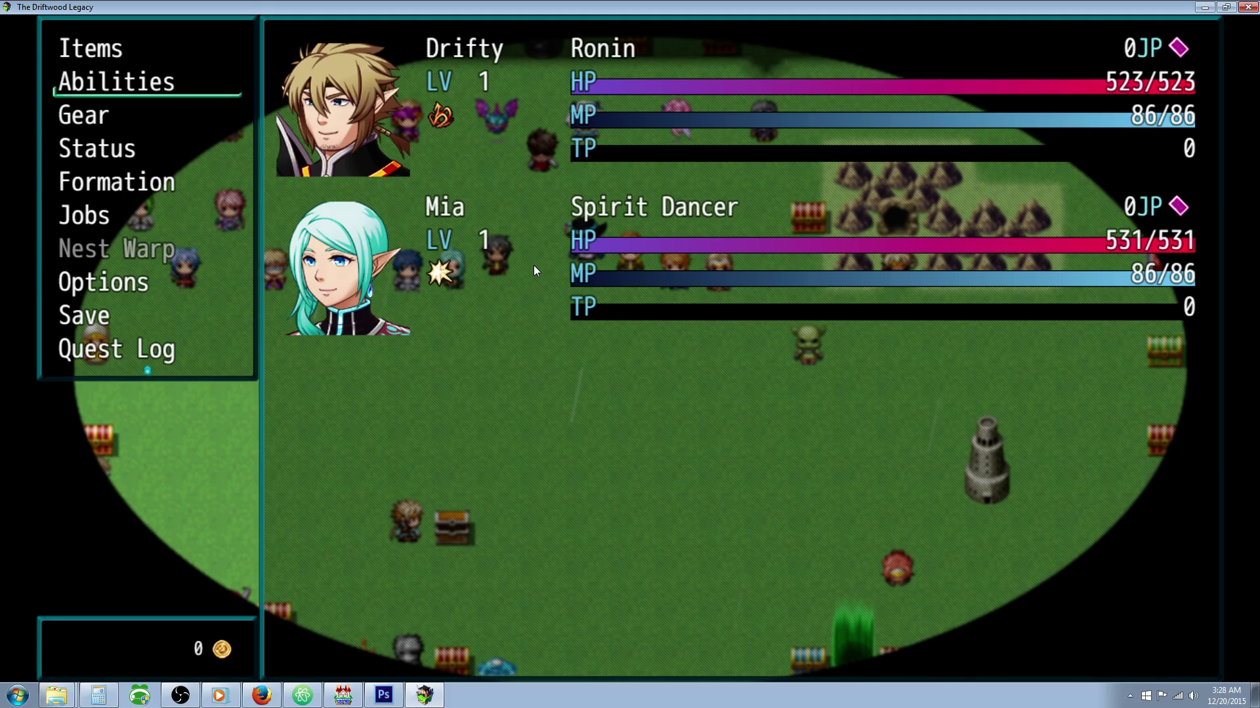
{"action": "key", "text": "Down"}
{"action": "key", "text": "Up"}
{"action": "key", "text": "Down"}
{"action": "left_click", "coordinate": [1248, 7]}
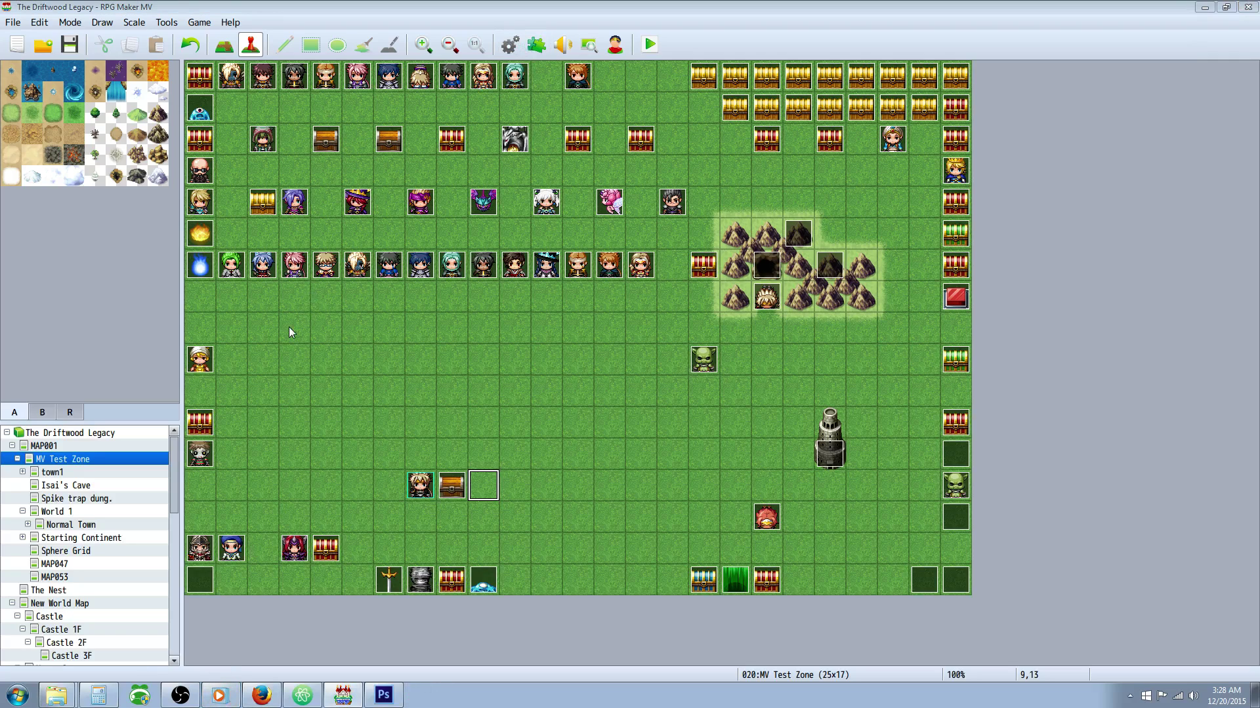
Open the Database (F9) and inspect the Skill Types list, including Chi, Tachi and Stalwart.
{"action": "key", "text": "F9"}
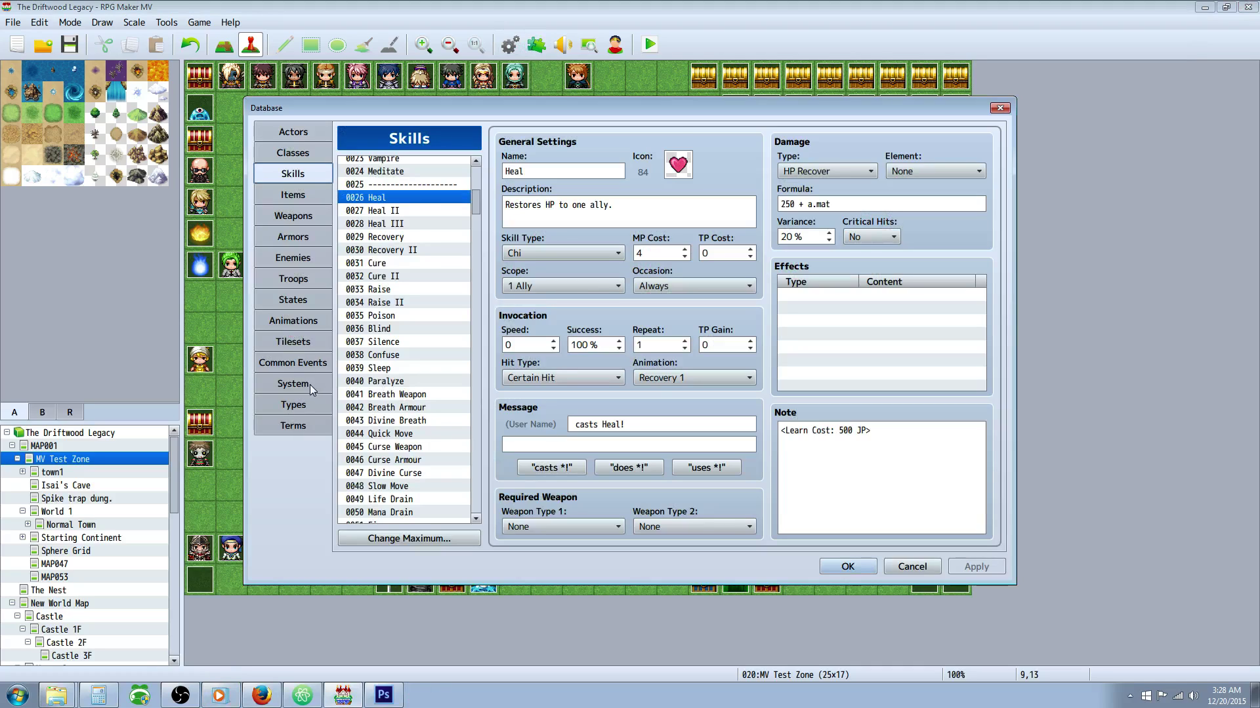
{"action": "left_click", "coordinate": [293, 404]}
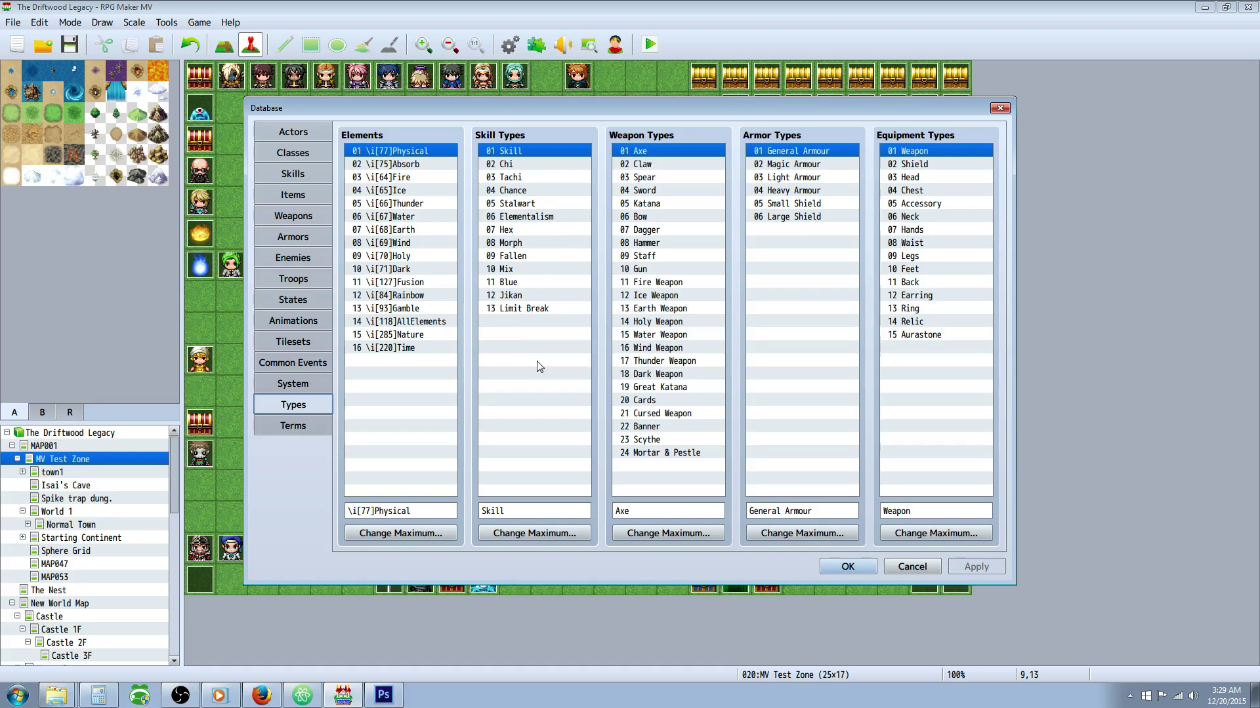
{"action": "left_click", "coordinate": [520, 204]}
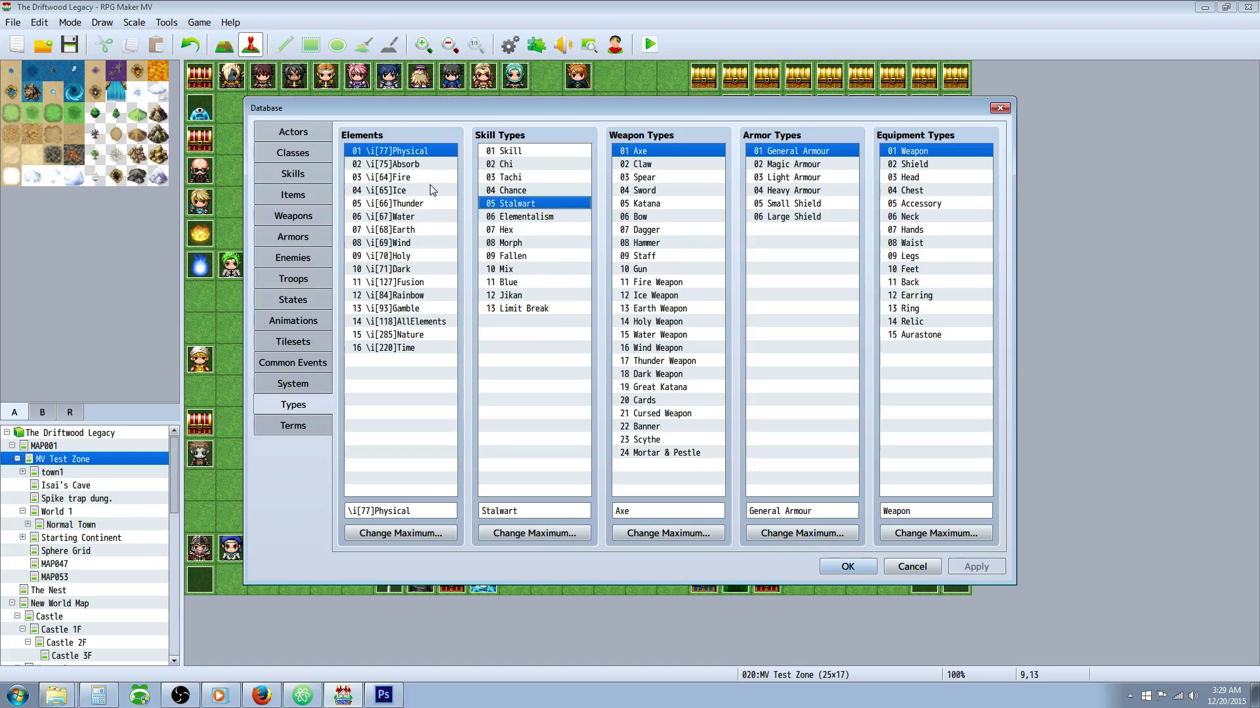
{"action": "left_click", "coordinate": [293, 174]}
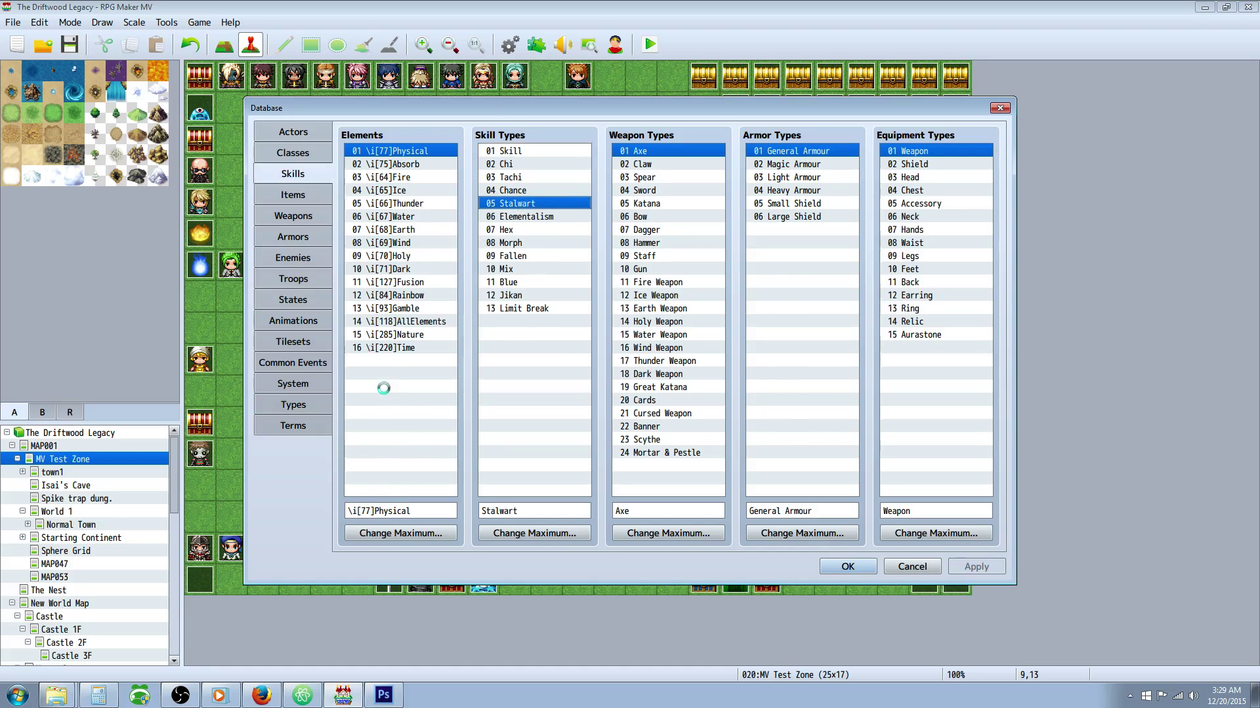
Confirm Heal and Cure are Chi-type skills.
{"action": "mouse_move", "coordinate": [476, 171]}
{"action": "left_mouse_down"}
{"action": "mouse_move", "coordinate": [475, 414]}
{"action": "mouse_move", "coordinate": [468, 203]}
{"action": "left_mouse_up"}
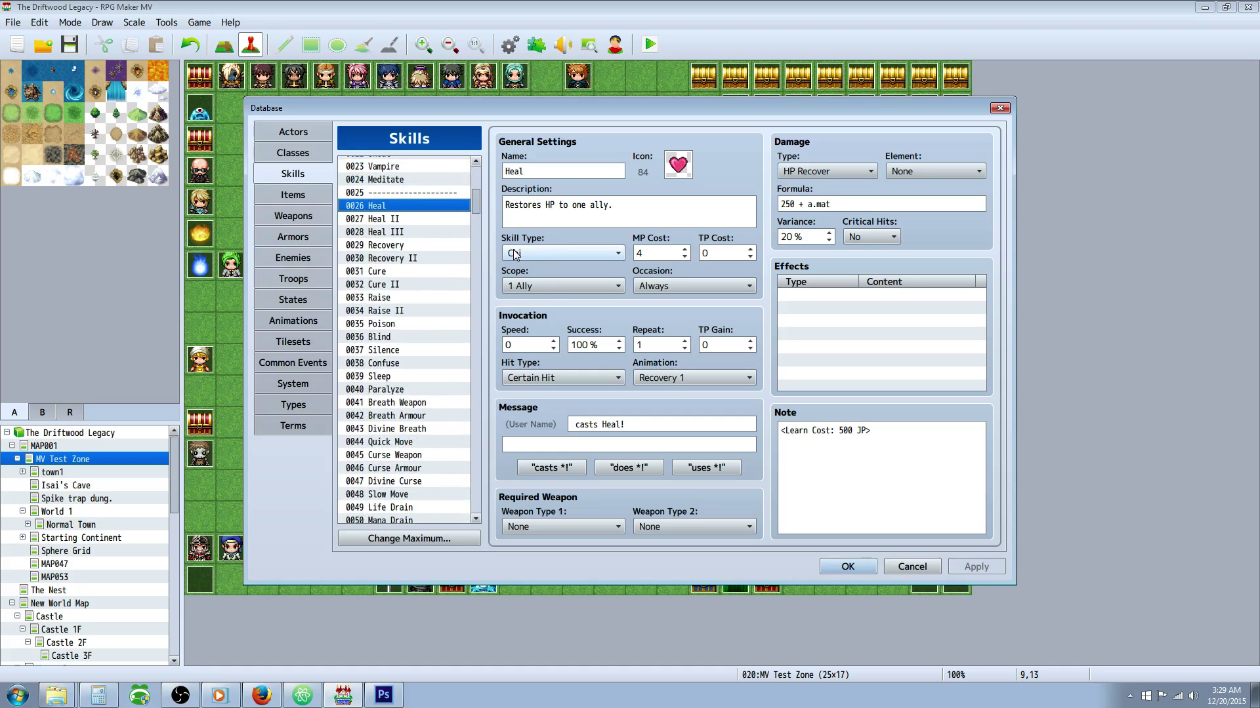
{"action": "left_click", "coordinate": [395, 271]}
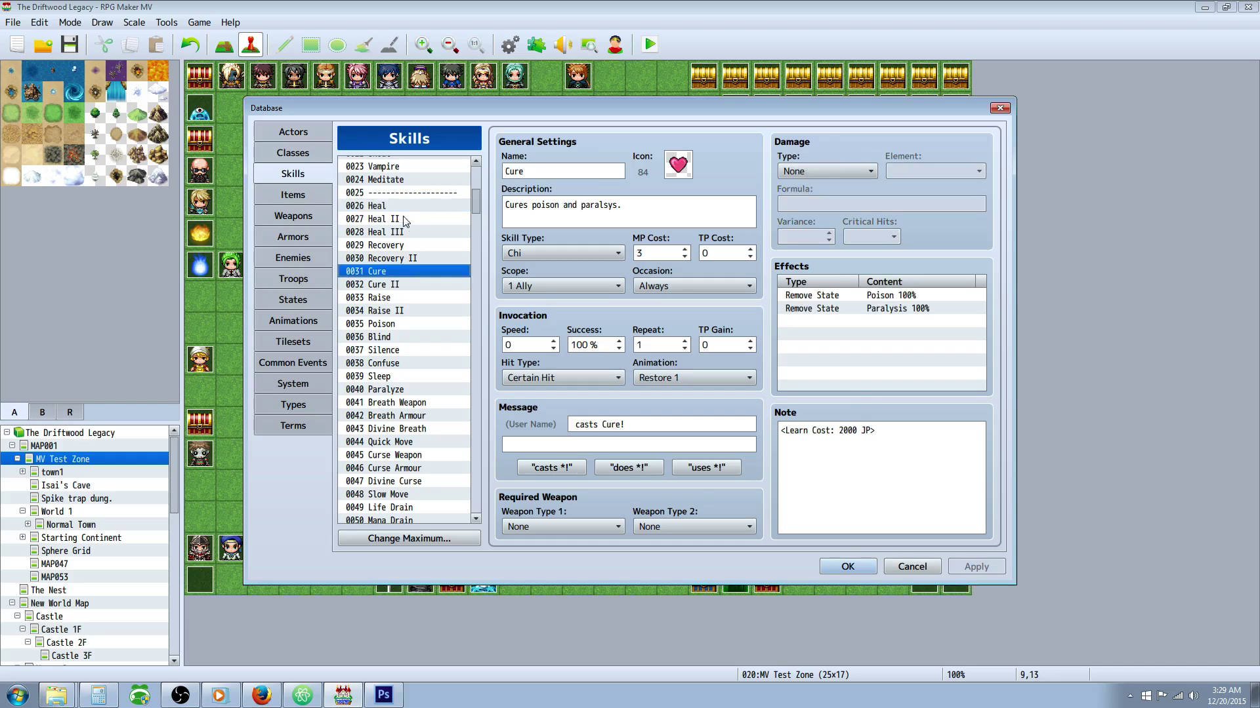
{"action": "left_click", "coordinate": [401, 206]}
{"action": "left_click", "coordinate": [400, 271]}
Confirm Water Slash and Ice Slash are Tachi skills, then open the Water Orb armor.
{"action": "left_click_drag", "start_coordinate": [477, 203], "coordinate": [470, 506]}
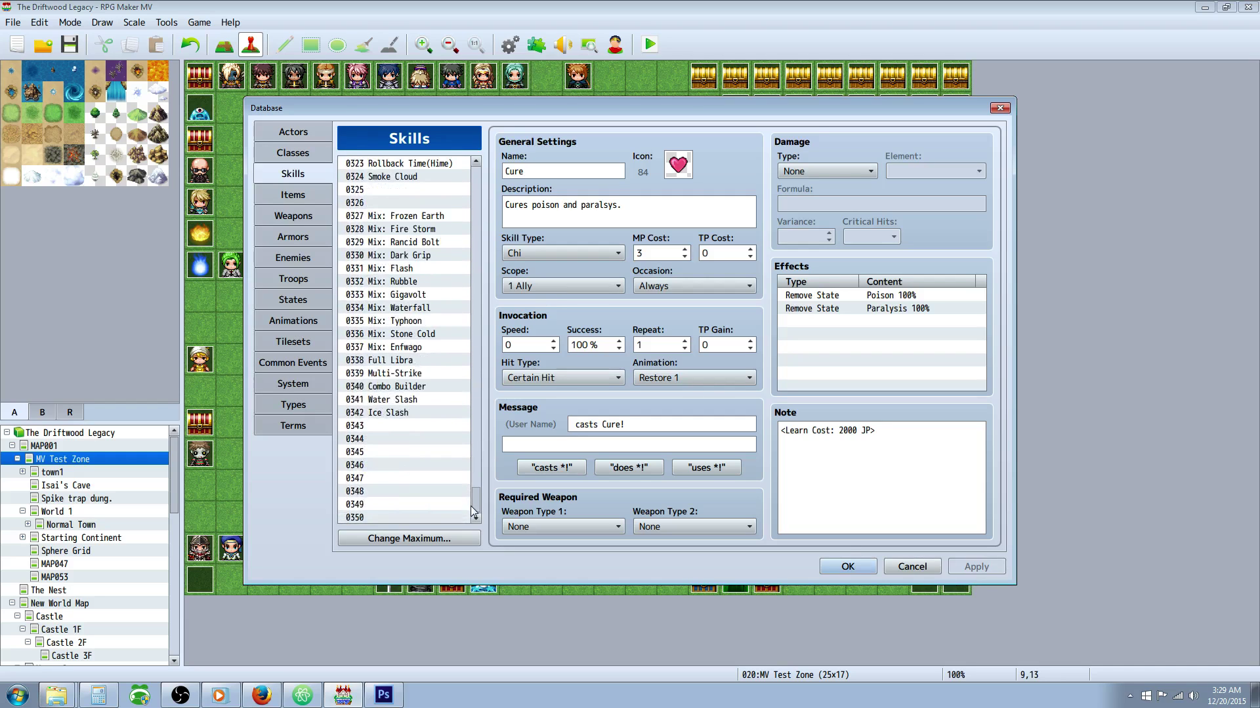
{"action": "left_click", "coordinate": [407, 399]}
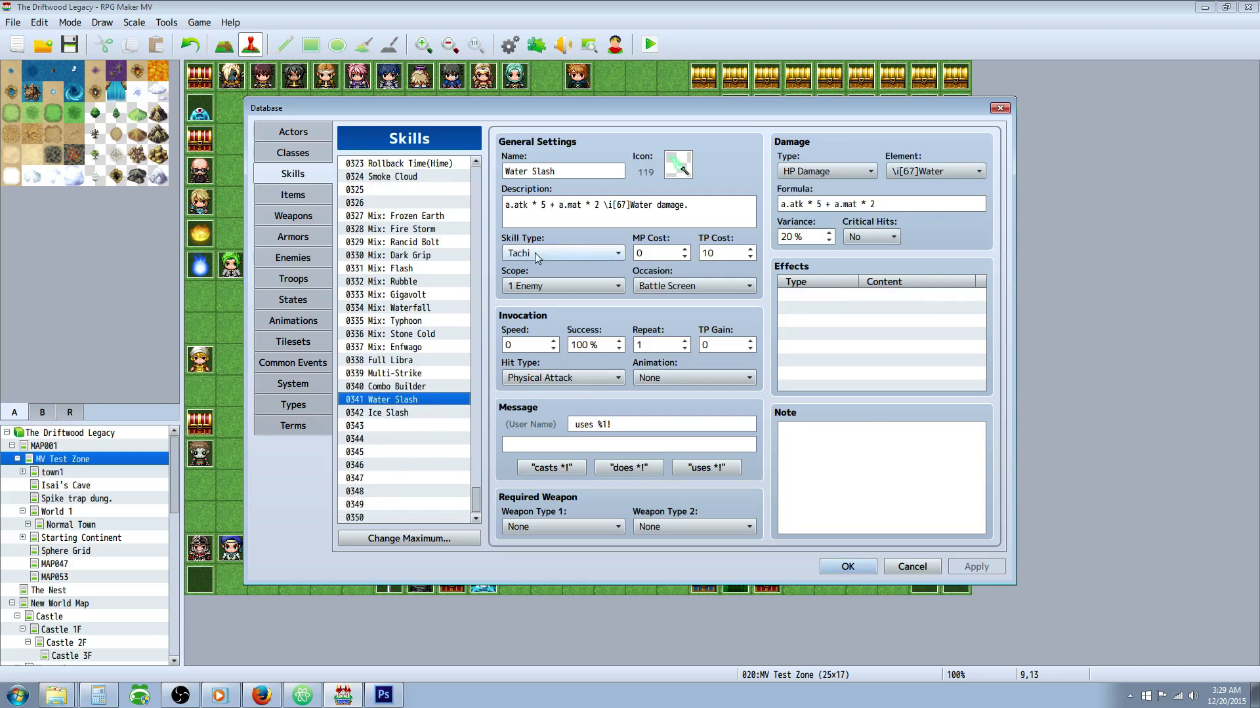
{"action": "left_click", "coordinate": [400, 412]}
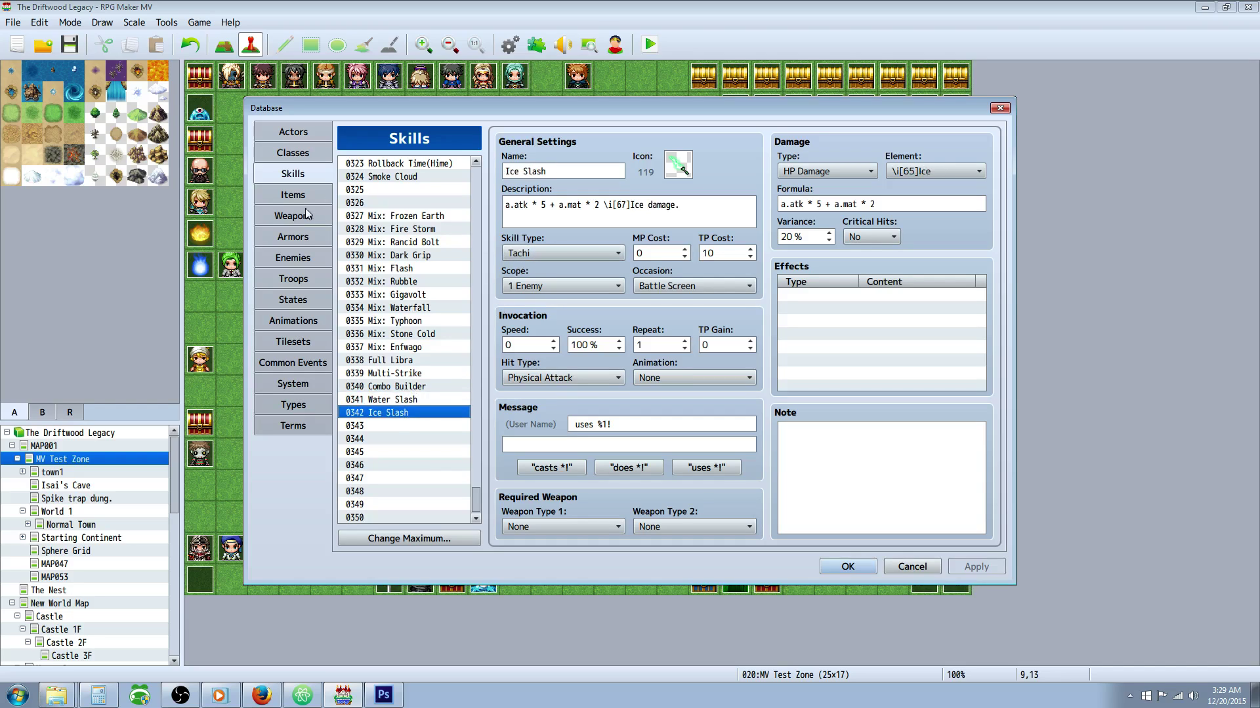
{"action": "left_click", "coordinate": [302, 236]}
Browse the Add Skill Type and Add Skill trait options for the Water Orb, then cancel without adding.
{"action": "left_click", "coordinate": [879, 172]}
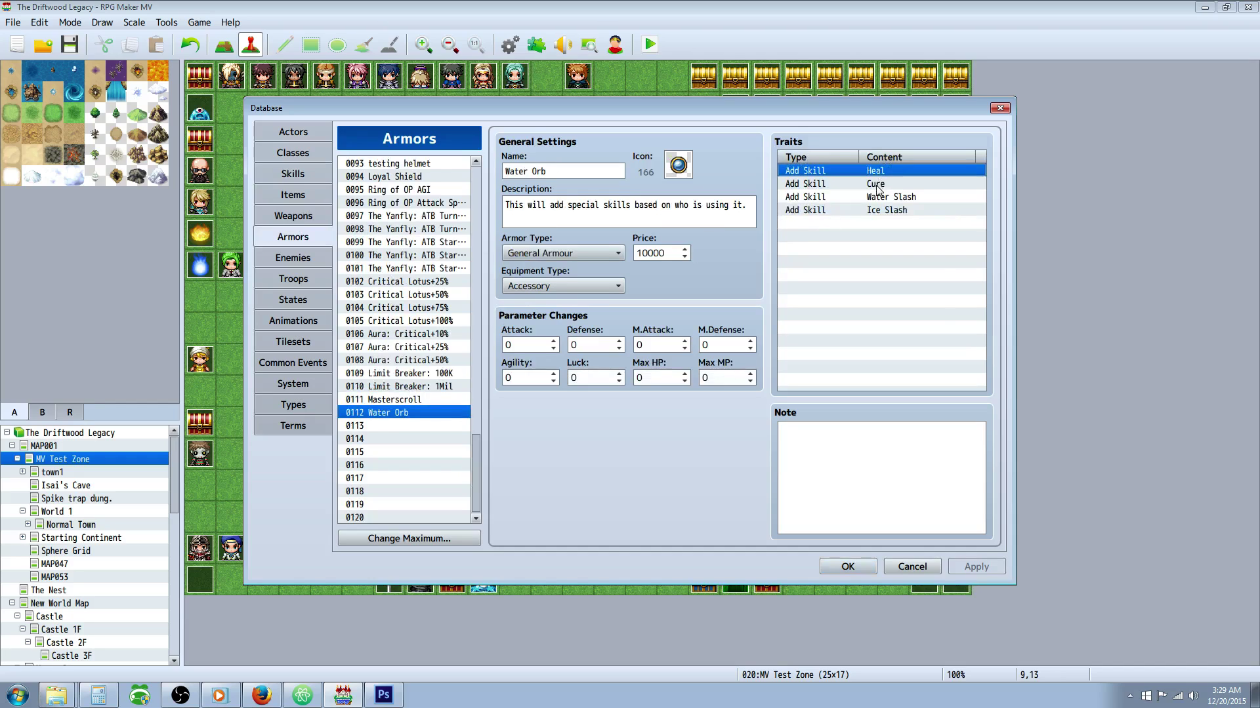
{"action": "left_click", "coordinate": [879, 197]}
{"action": "right_click", "coordinate": [810, 223]}
{"action": "left_click", "coordinate": [825, 235]}
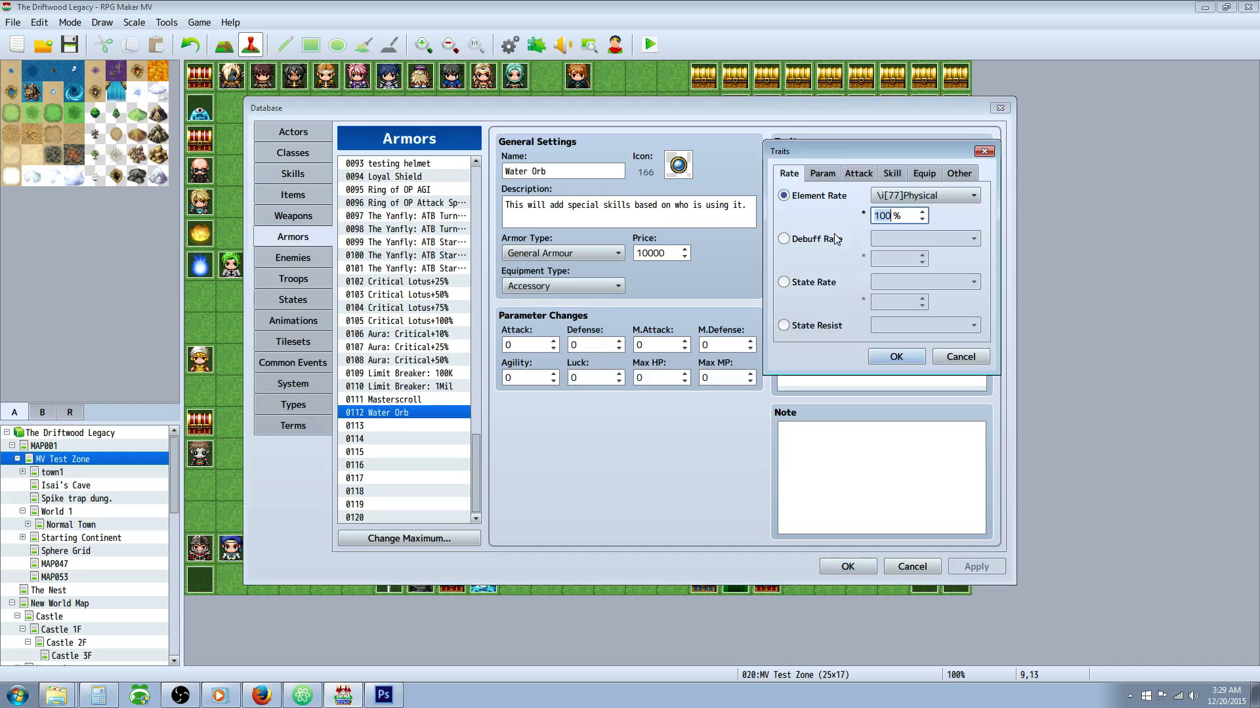
{"action": "left_click", "coordinate": [890, 174]}
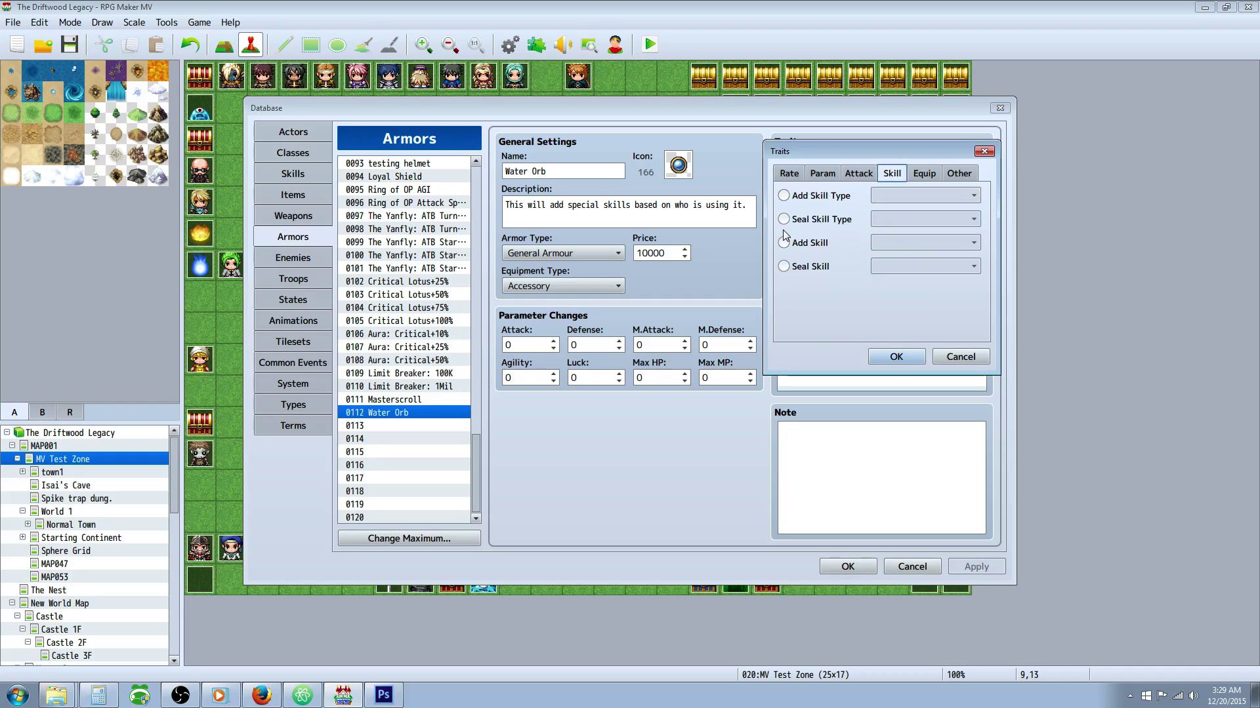
{"action": "left_click", "coordinate": [841, 201]}
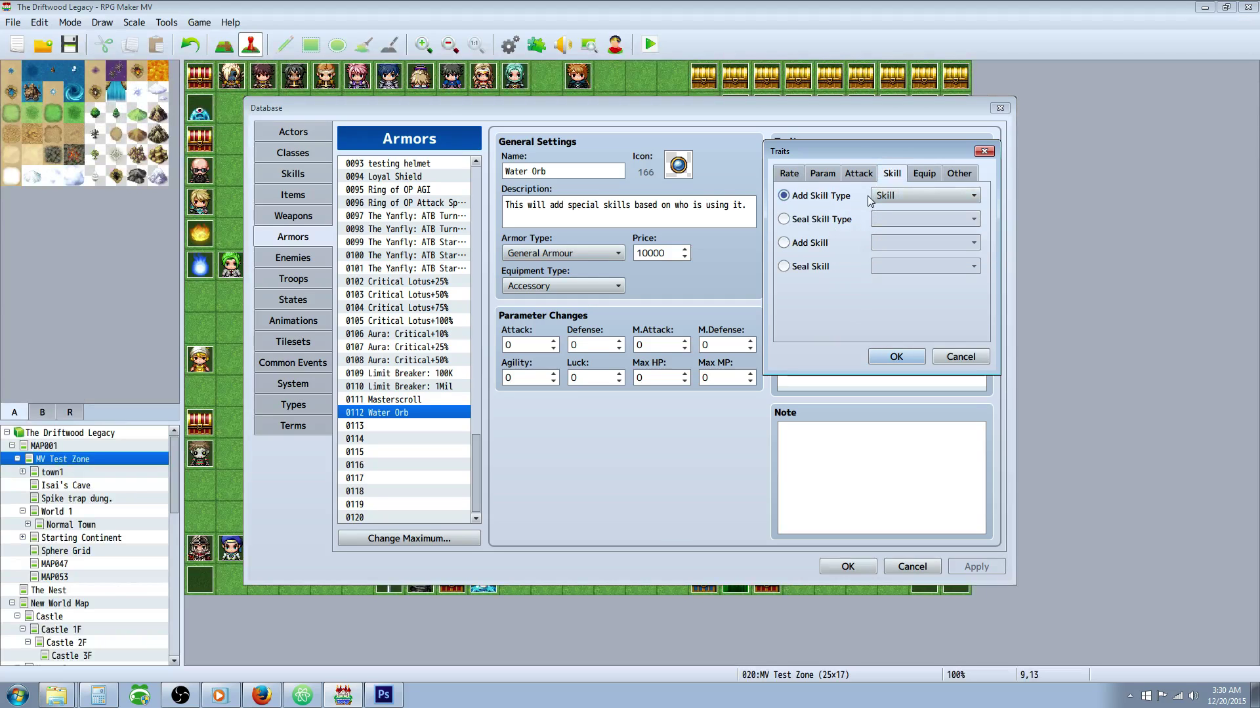
{"action": "left_click", "coordinate": [818, 244]}
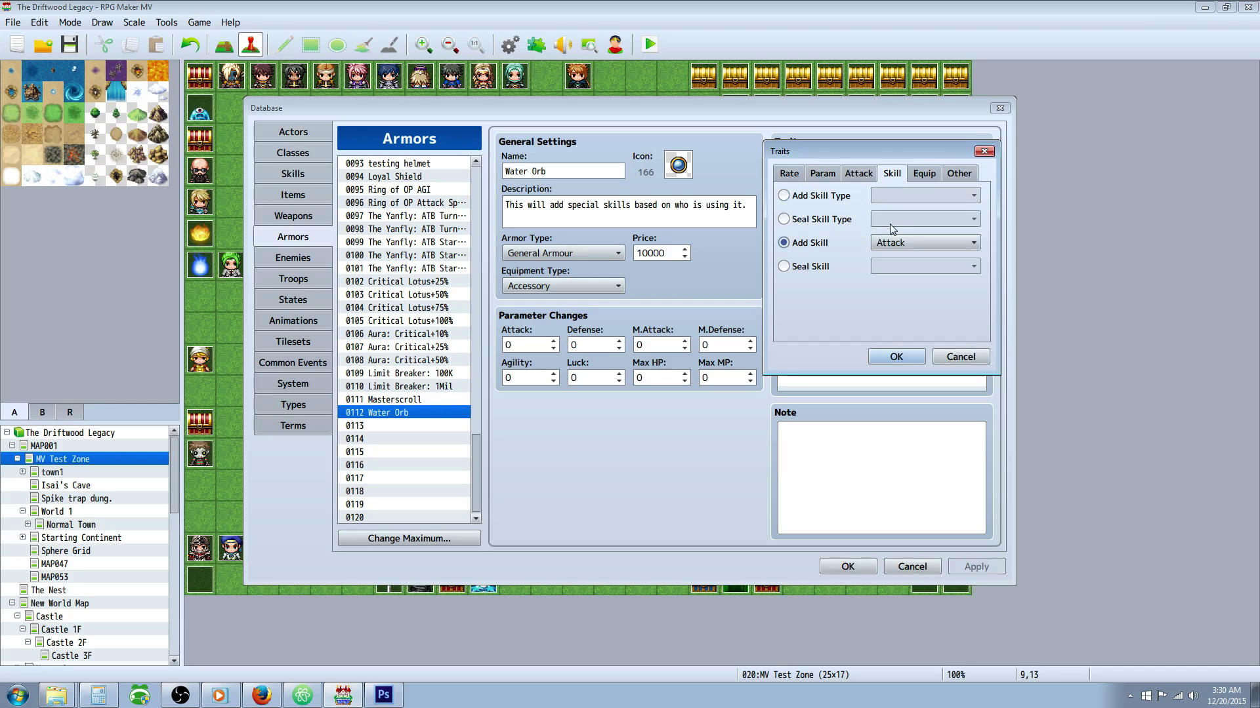
{"action": "left_click", "coordinate": [910, 243]}
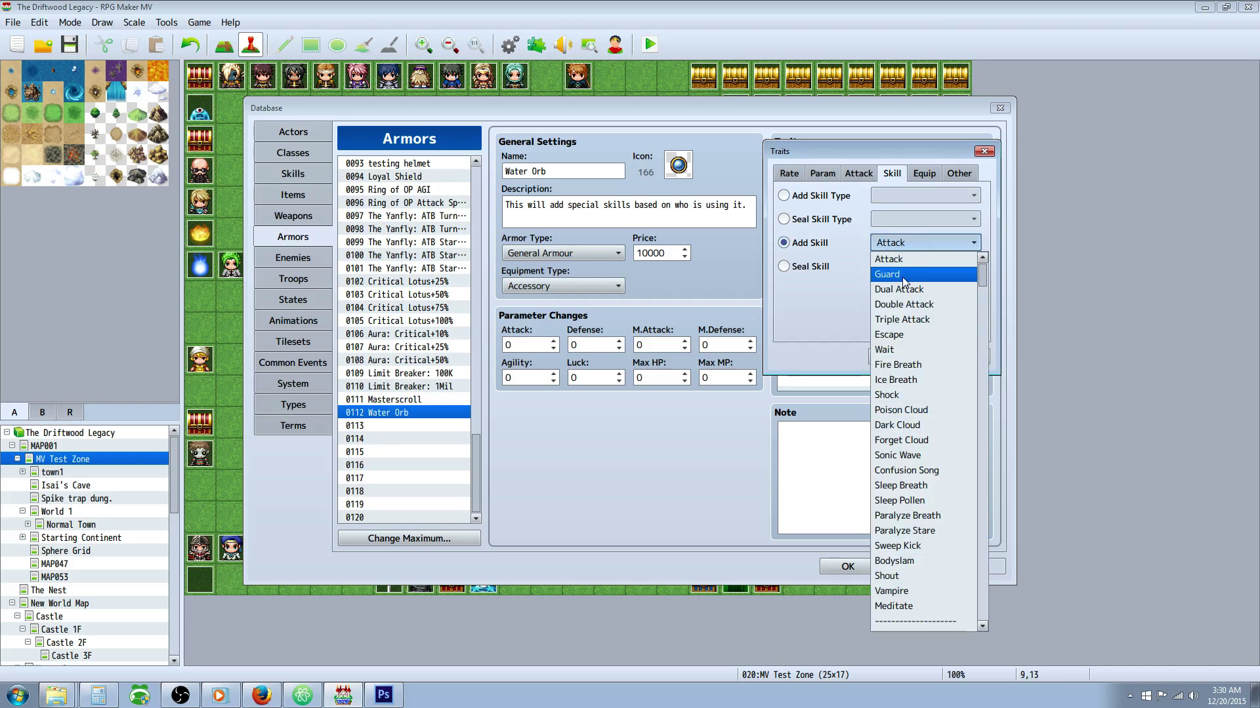
{"action": "left_click_drag", "start_coordinate": [982, 278], "coordinate": [982, 598]}
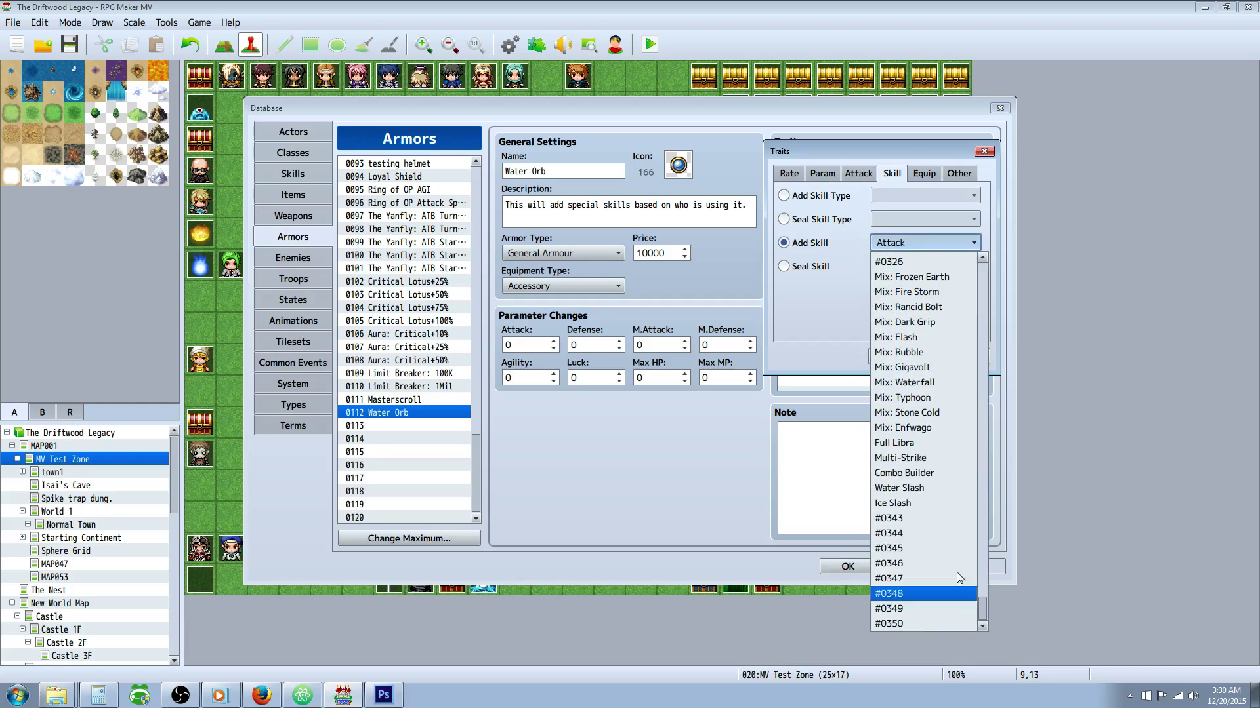
{"action": "left_click", "coordinate": [792, 278]}
{"action": "left_click", "coordinate": [962, 356]}
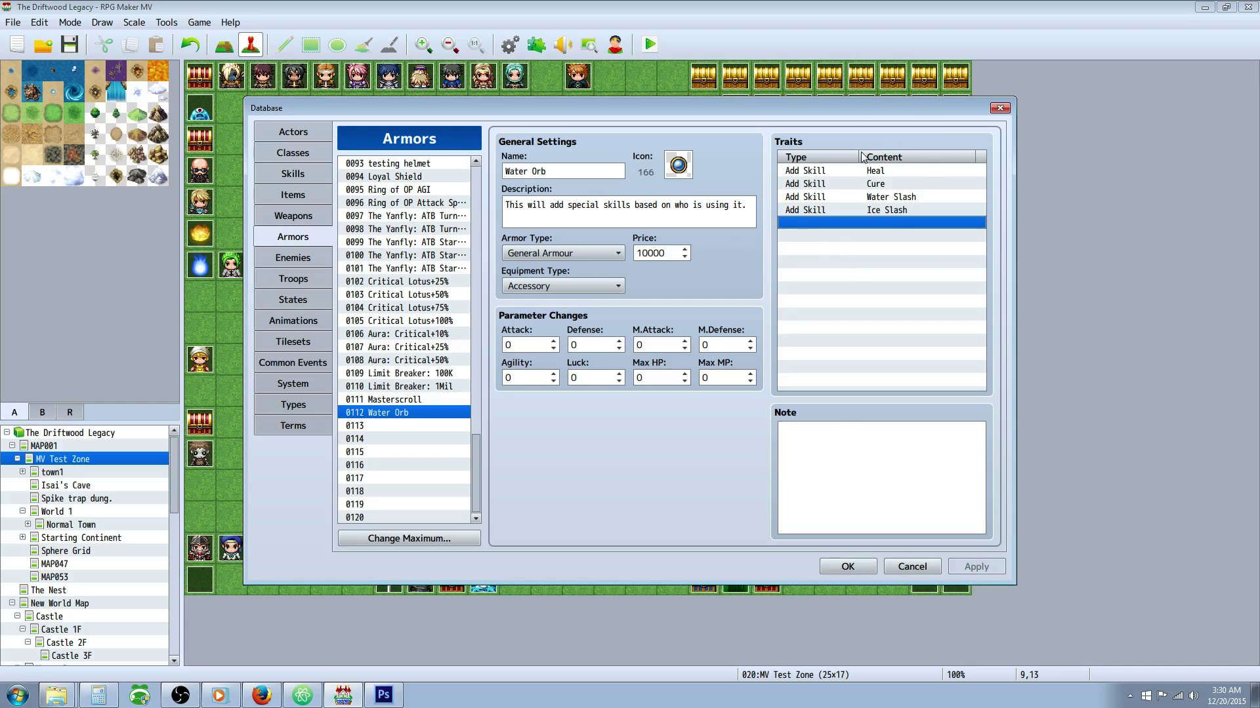
Check the Soldier class's skill-type trait via the Actors and Classes entries.
{"action": "left_click", "coordinate": [306, 132]}
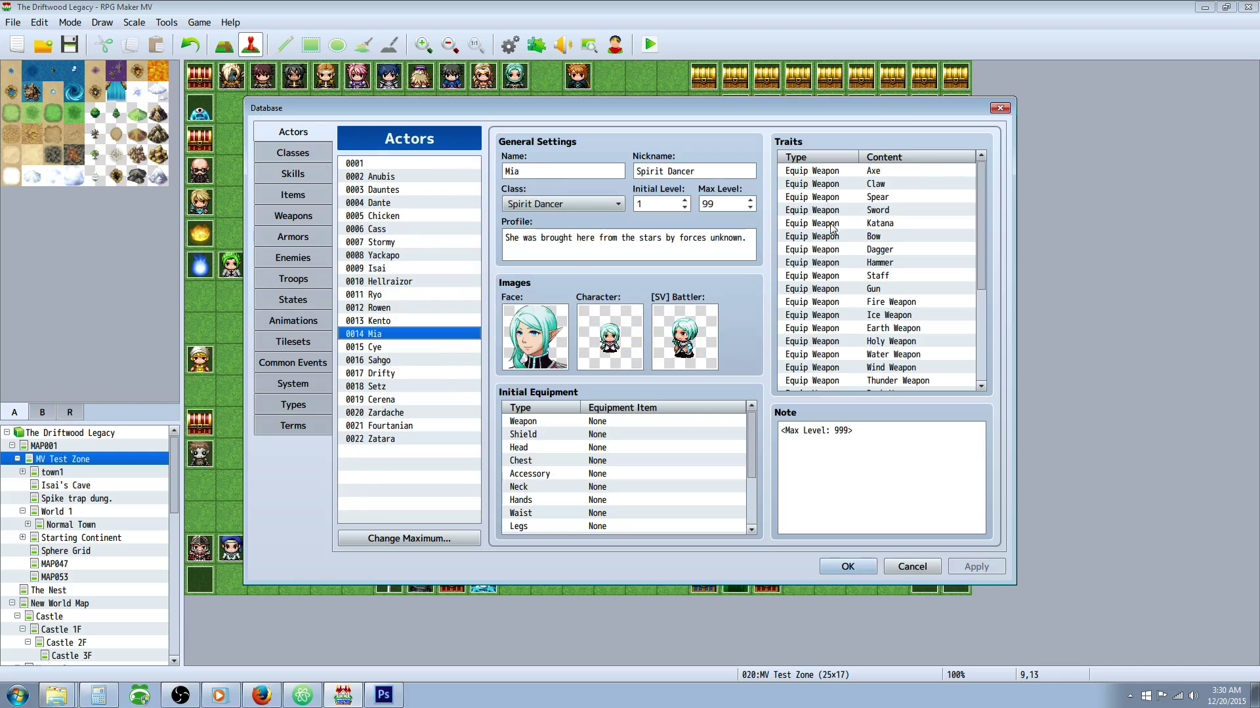
{"action": "left_click", "coordinate": [311, 153]}
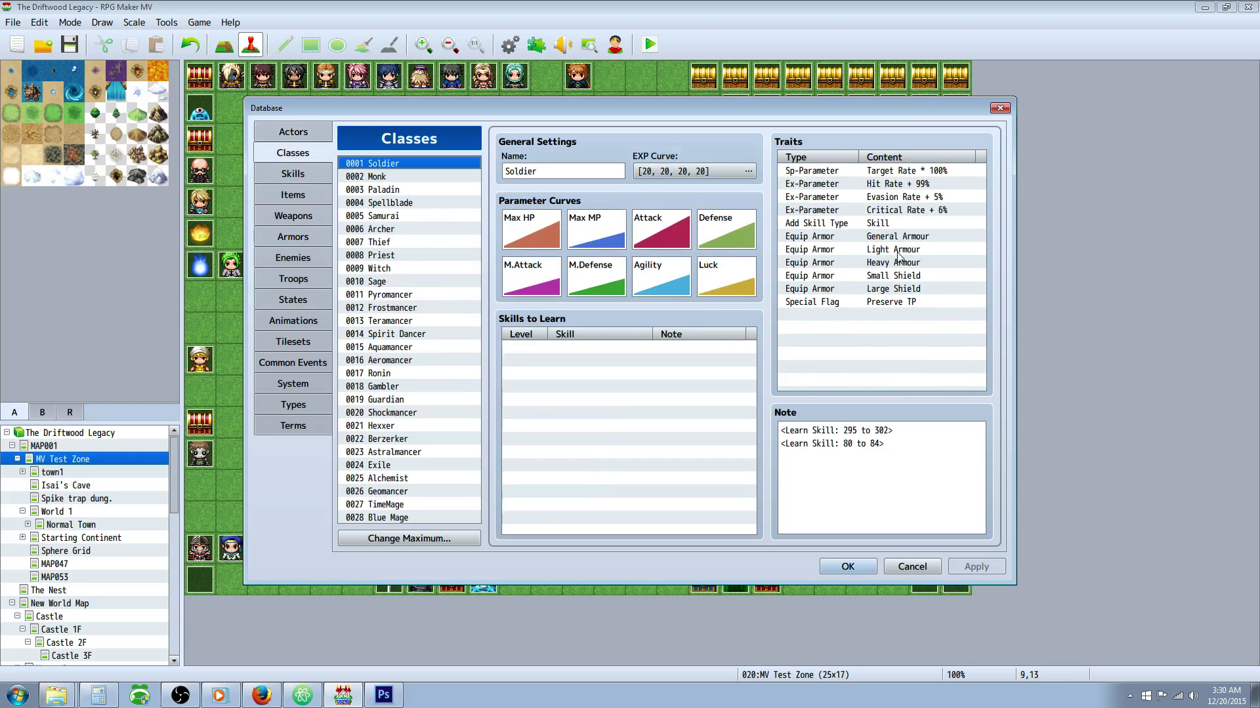
{"action": "left_click", "coordinate": [903, 225]}
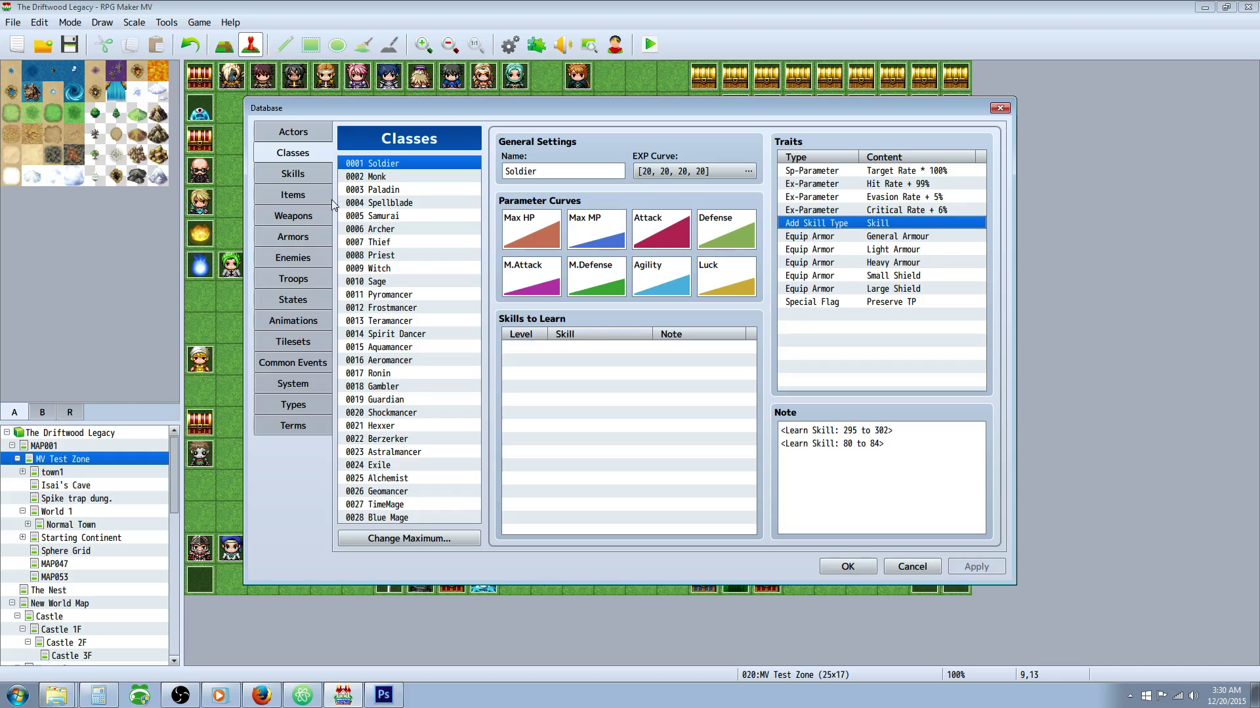
Revisit the Skills, Types and Water Orb entries to cross-check its Heal trait.
{"action": "left_click", "coordinate": [304, 176]}
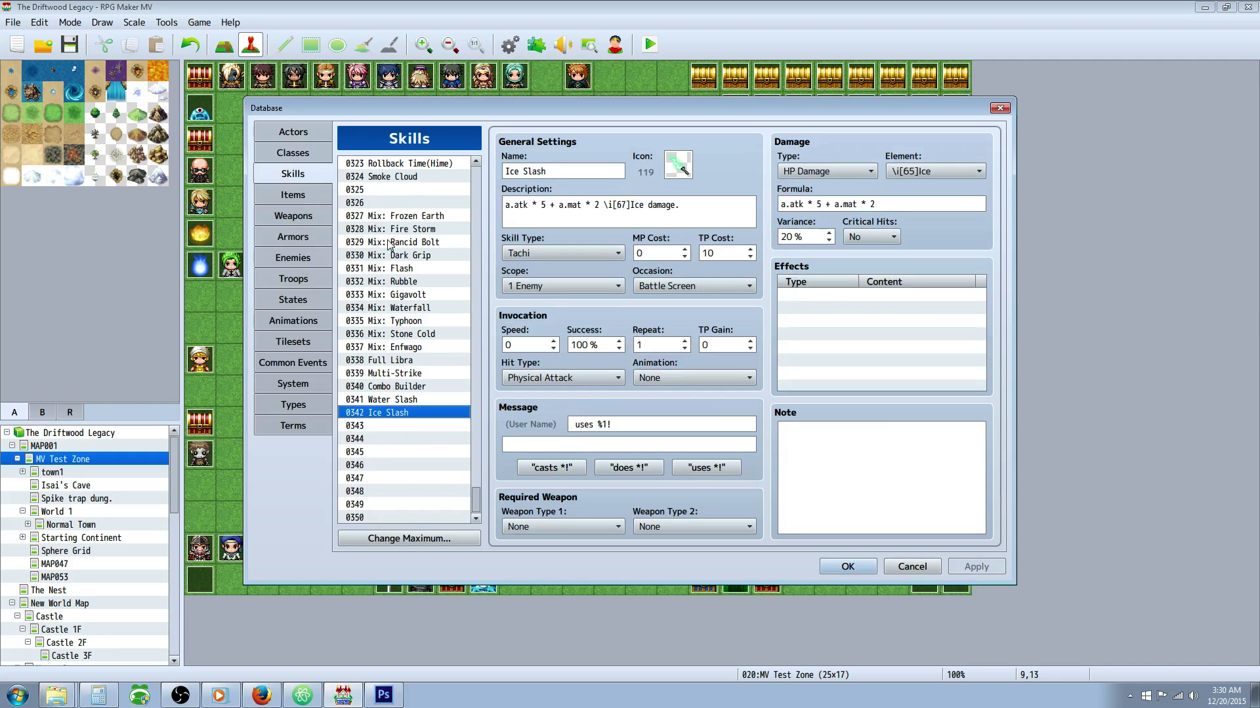
{"action": "left_click", "coordinate": [301, 406]}
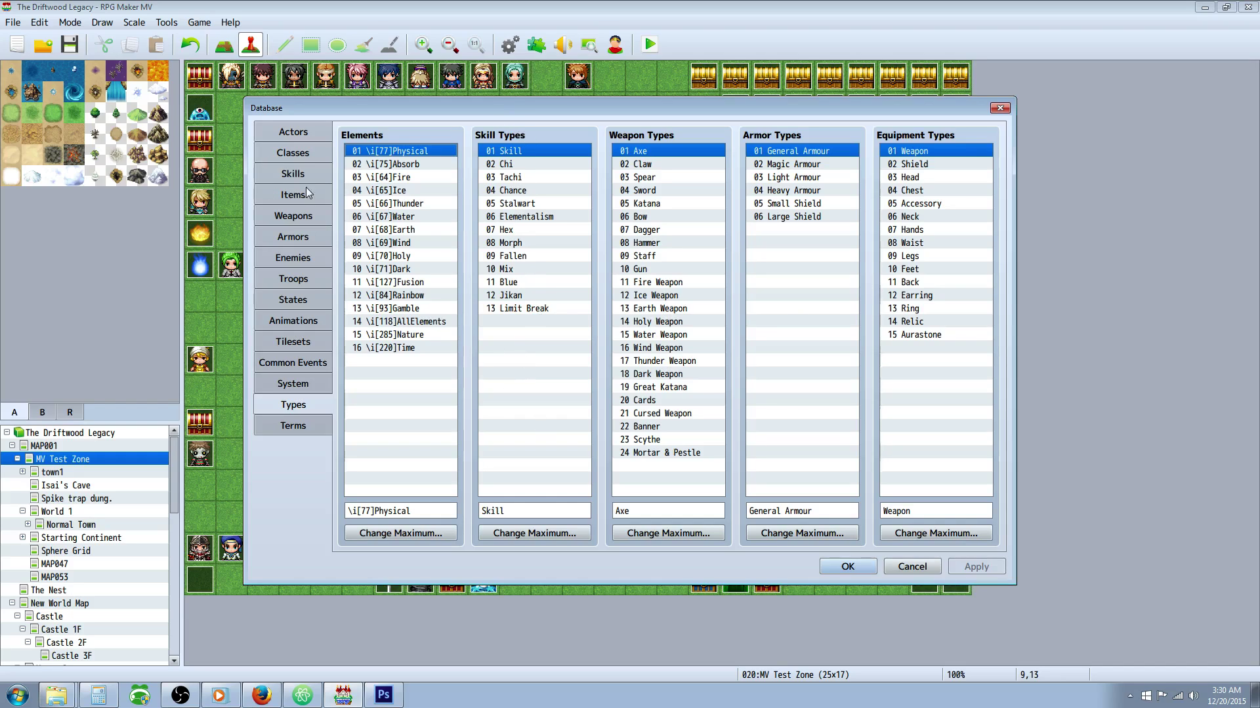
{"action": "left_click", "coordinate": [293, 173]}
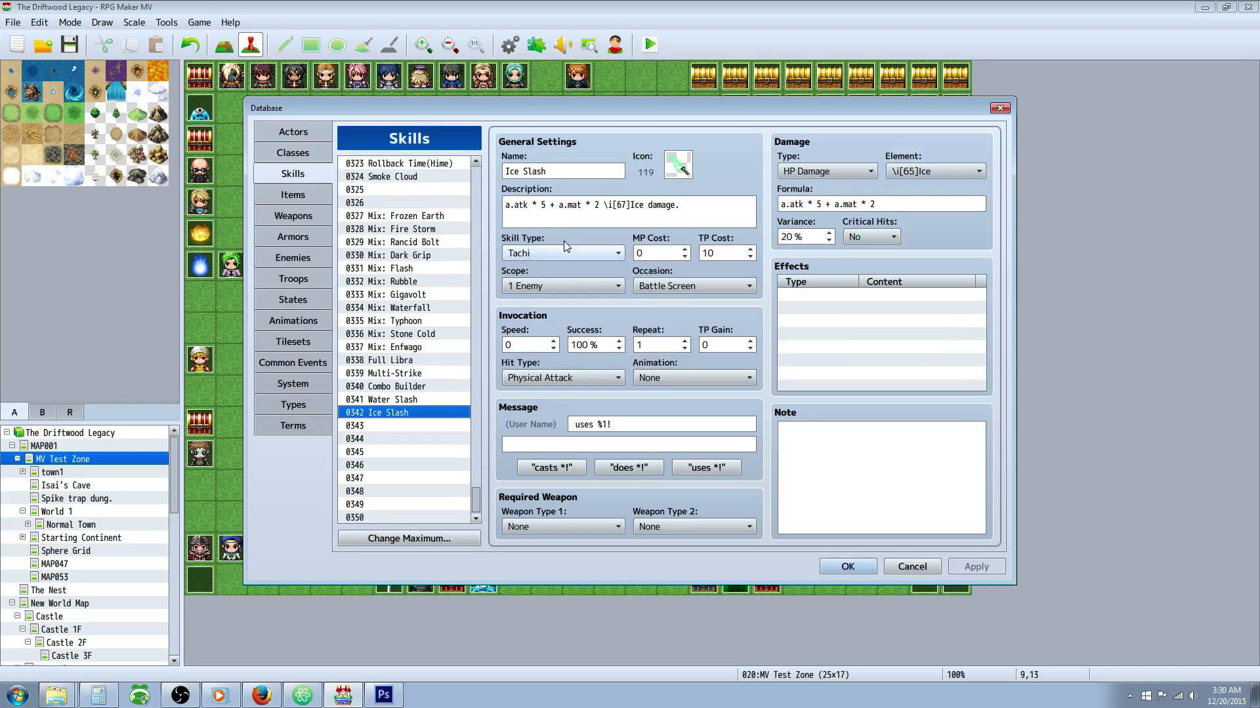
{"action": "left_click", "coordinate": [305, 236]}
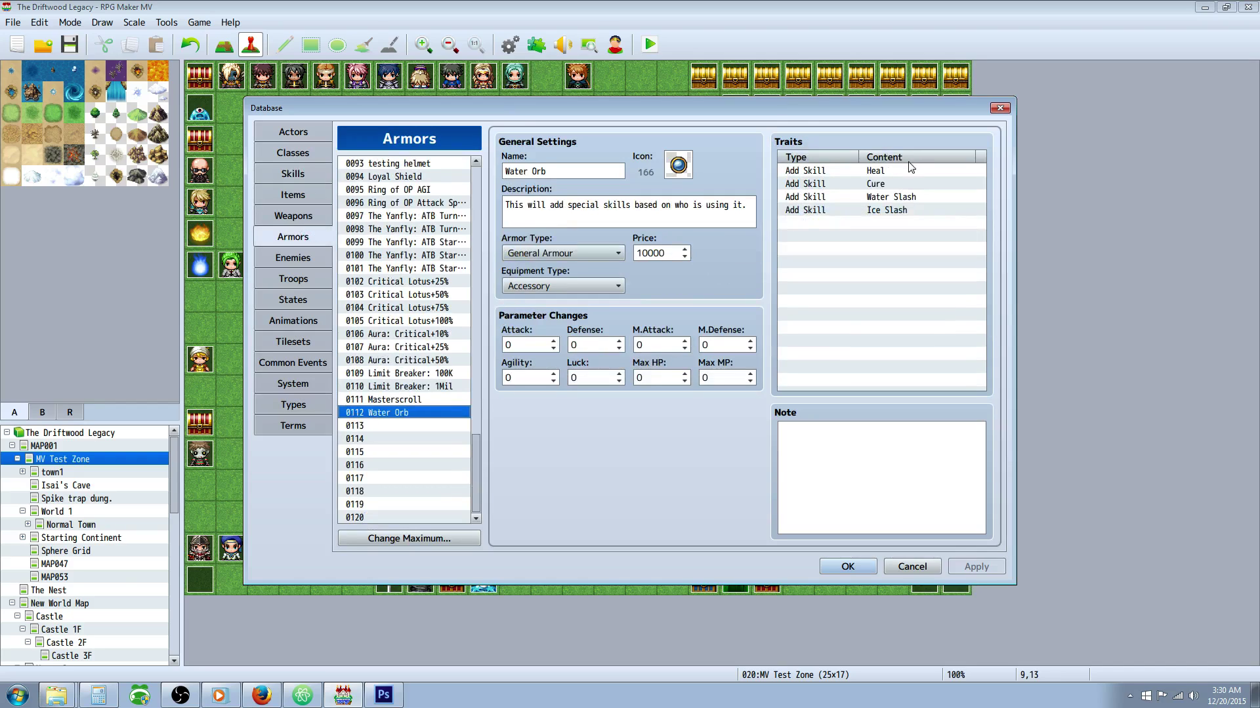
{"action": "left_click", "coordinate": [877, 174]}
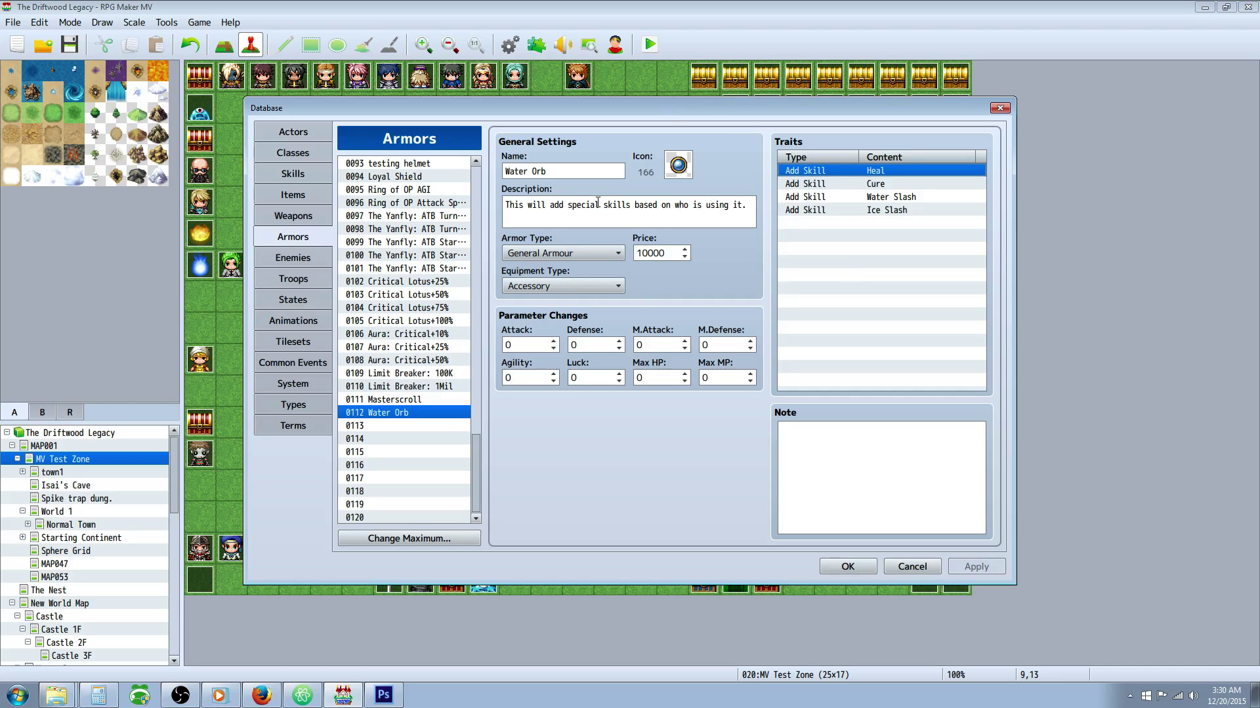
{"action": "left_click", "coordinate": [846, 566]}
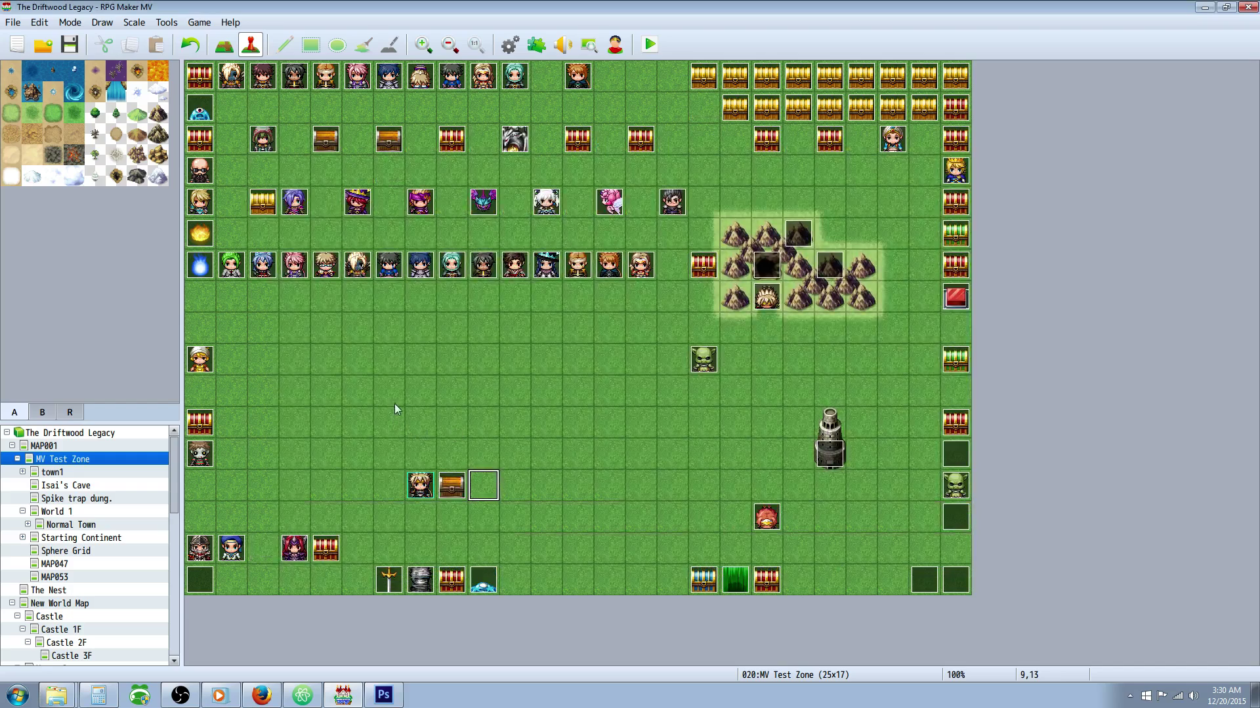